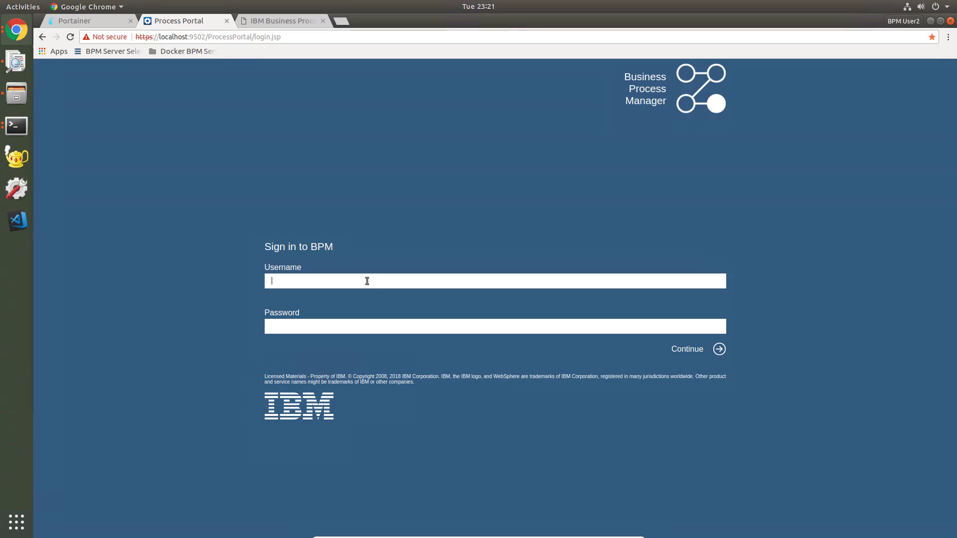
# Sign in as the admin user and open the Create Quick Process dashboard from the extra dashboard entries
pyautogui.write('dadmin')
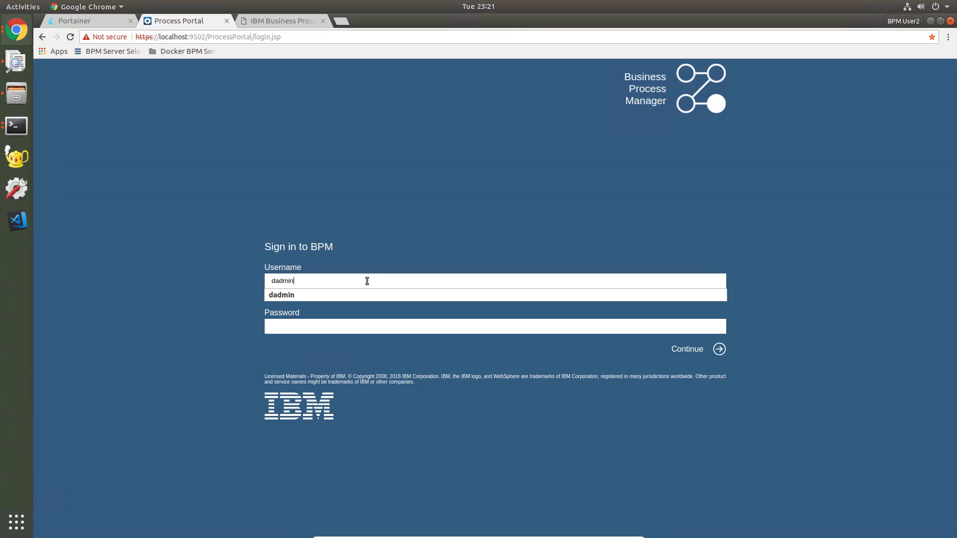
pyautogui.press('Tab')
pyautogui.write('••••••••')
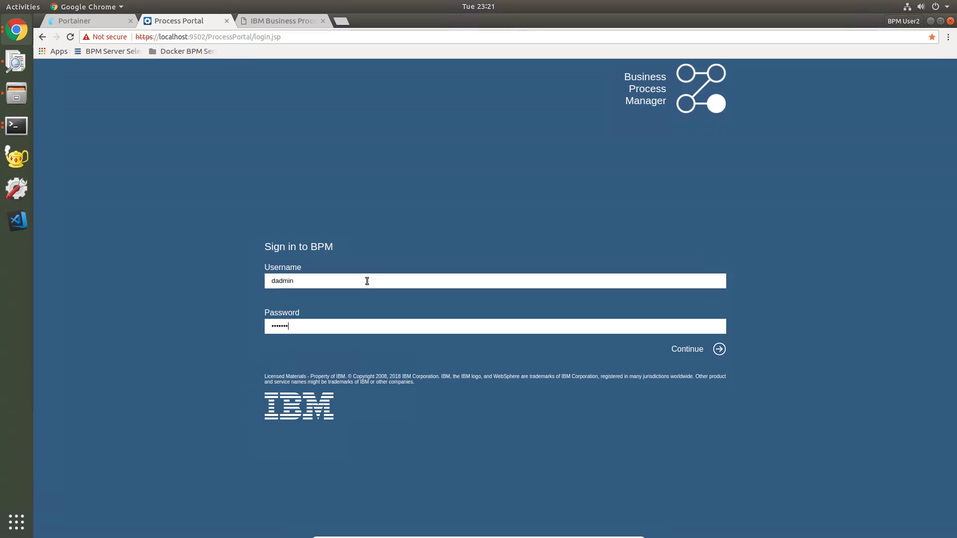
pyautogui.press('Return')
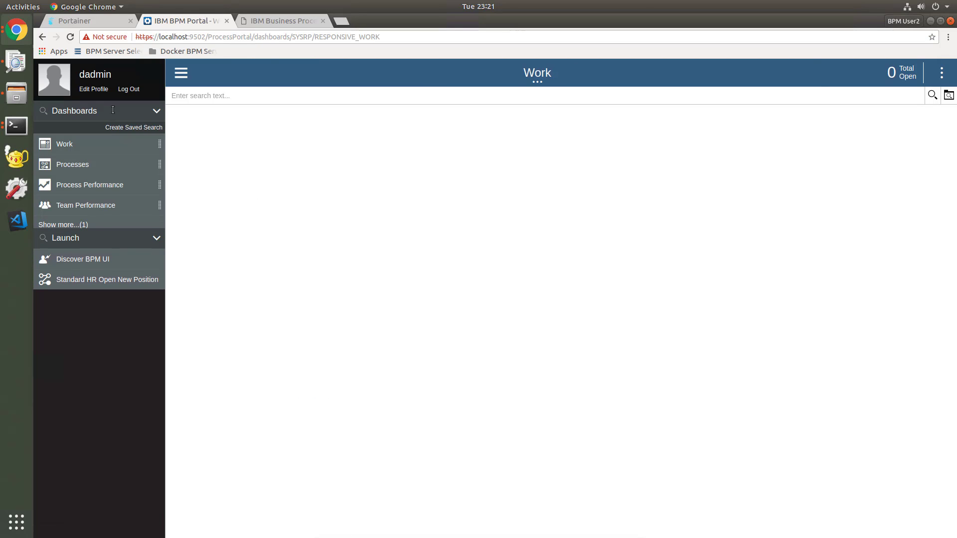
pyautogui.click(60, 226)
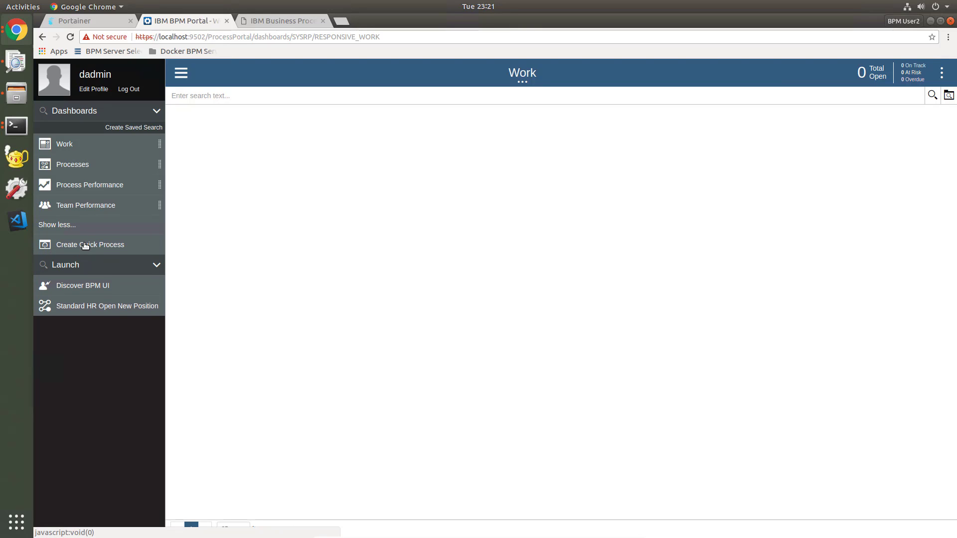
pyautogui.click(85, 245)
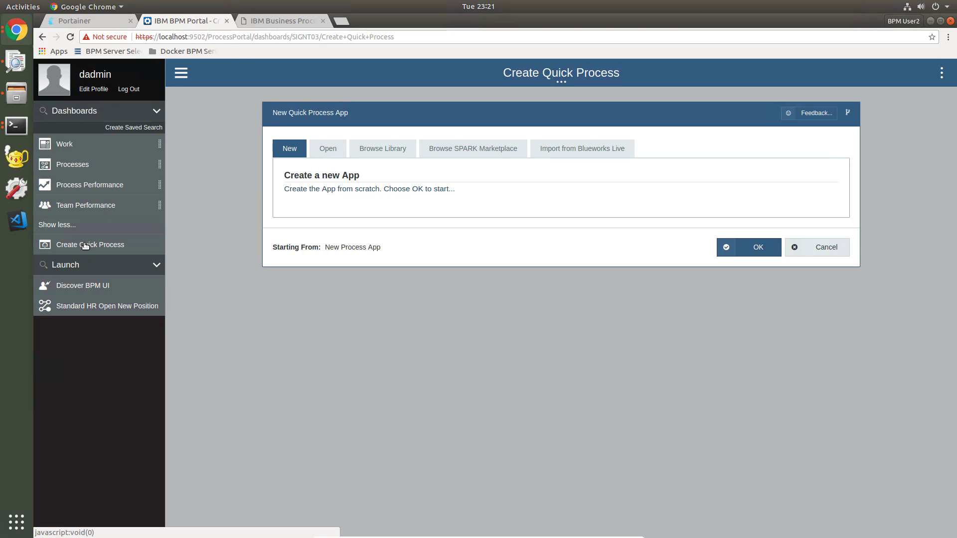
# Start a new quick process app named 'Hiring' and advance to its Form Data step
pyautogui.click(760, 247)
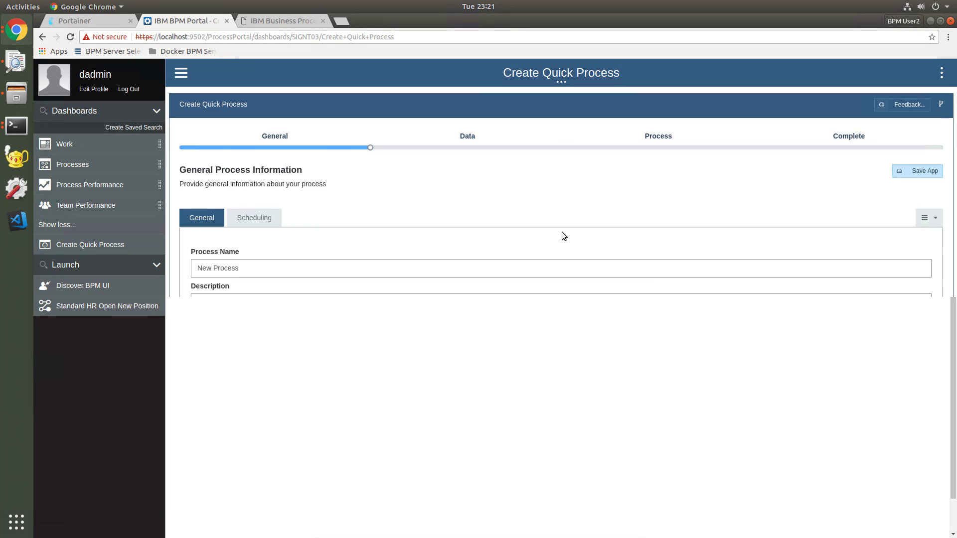
pyautogui.moveTo(259, 272); pyautogui.dragTo(146, 263)
pyautogui.write('Hiring')
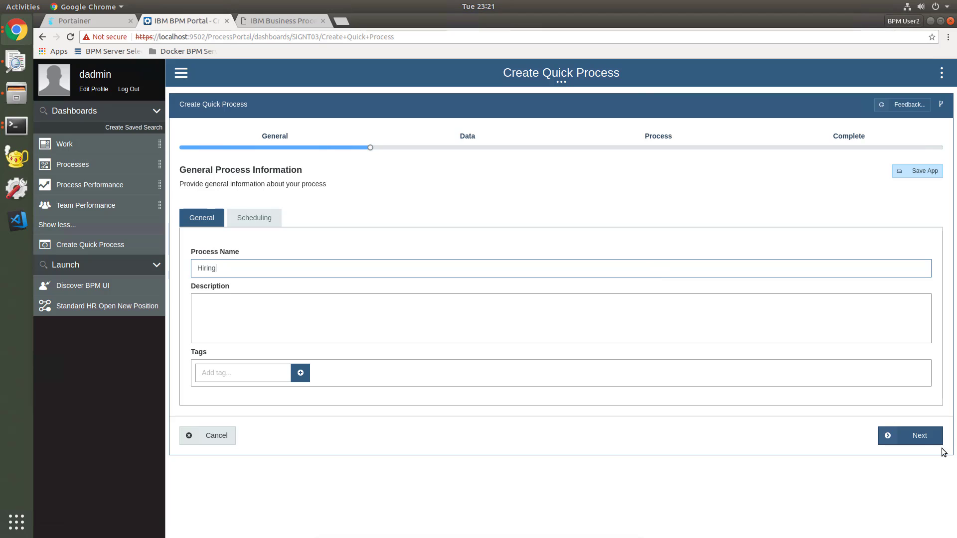
pyautogui.click(918, 438)
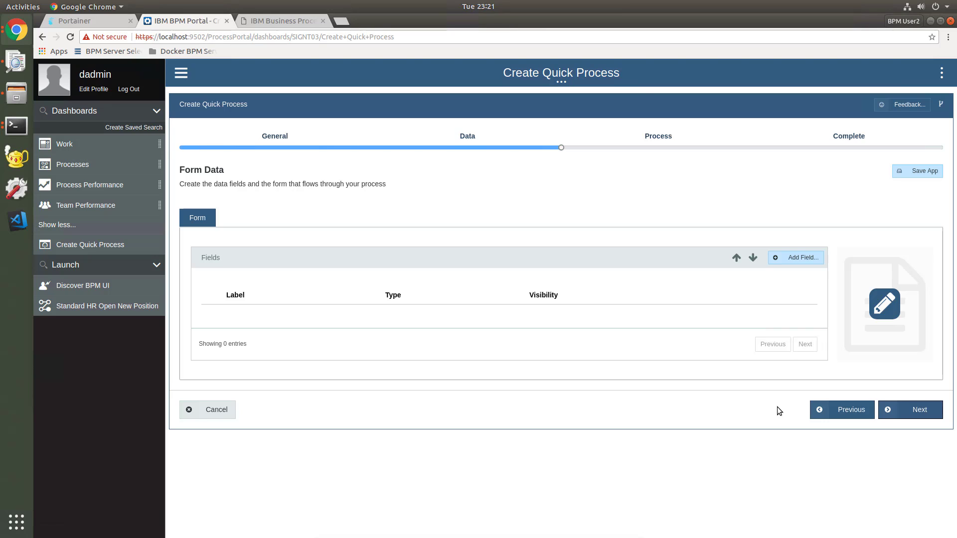
# Add Applicant, Manager and Department text fields to the Hiring form, then advance to Process
pyautogui.click(809, 259)
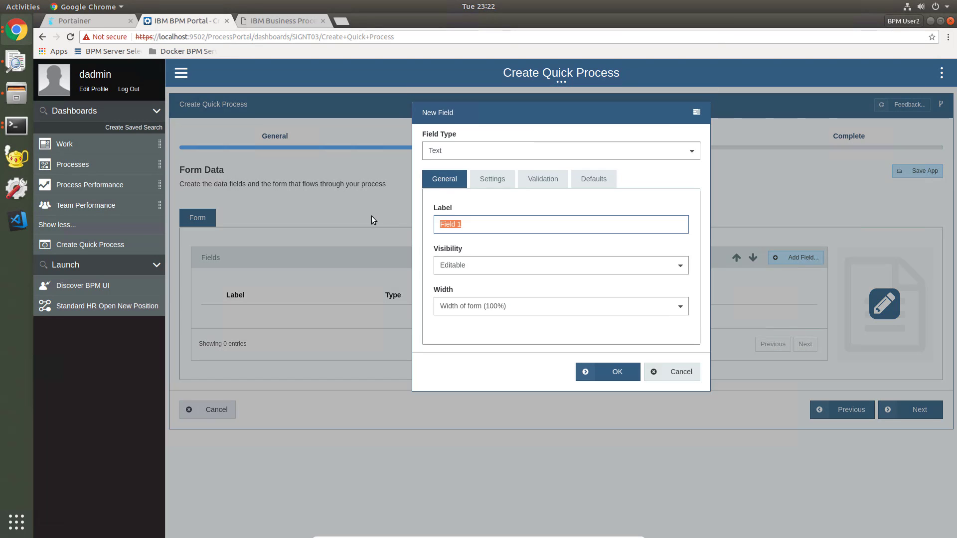
pyautogui.write('Applicant')
pyautogui.click(603, 373)
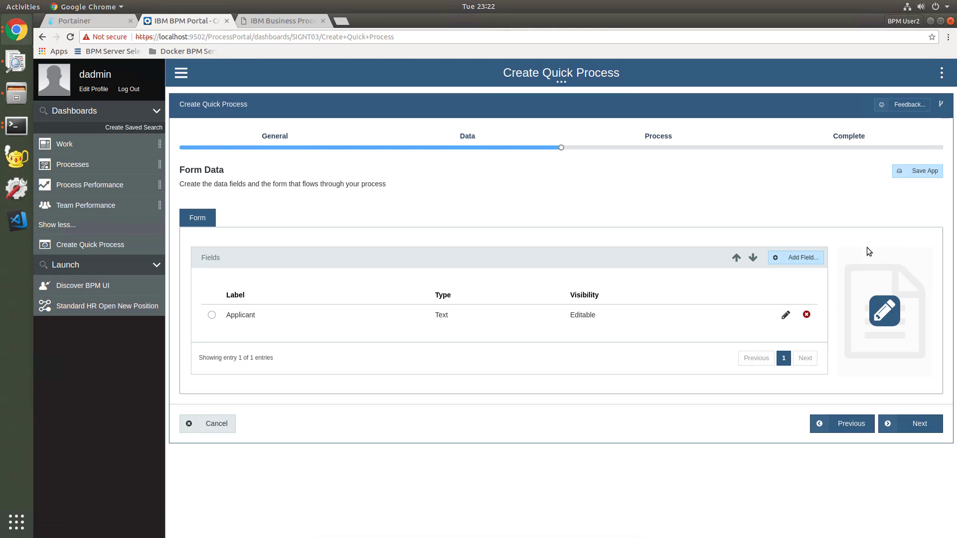
pyautogui.click(804, 256)
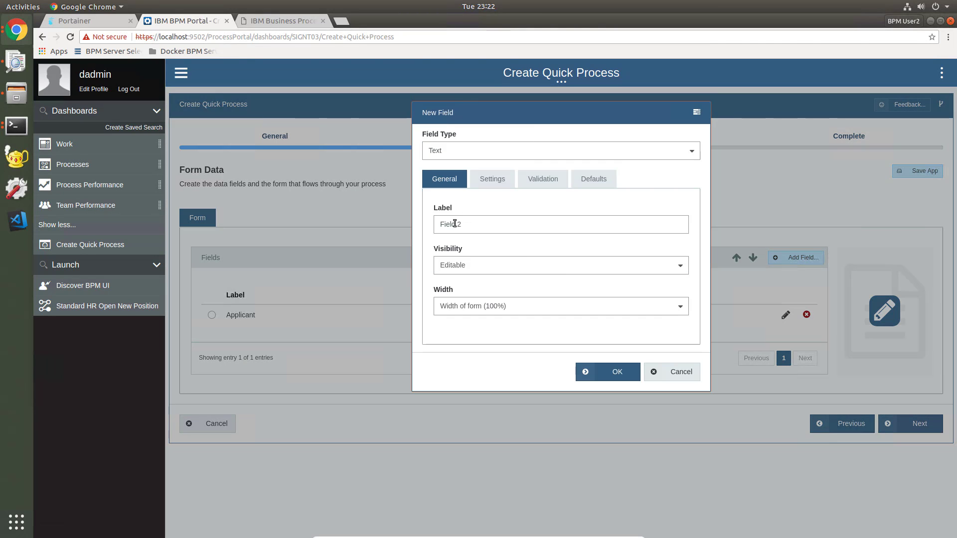
pyautogui.write('Manager')
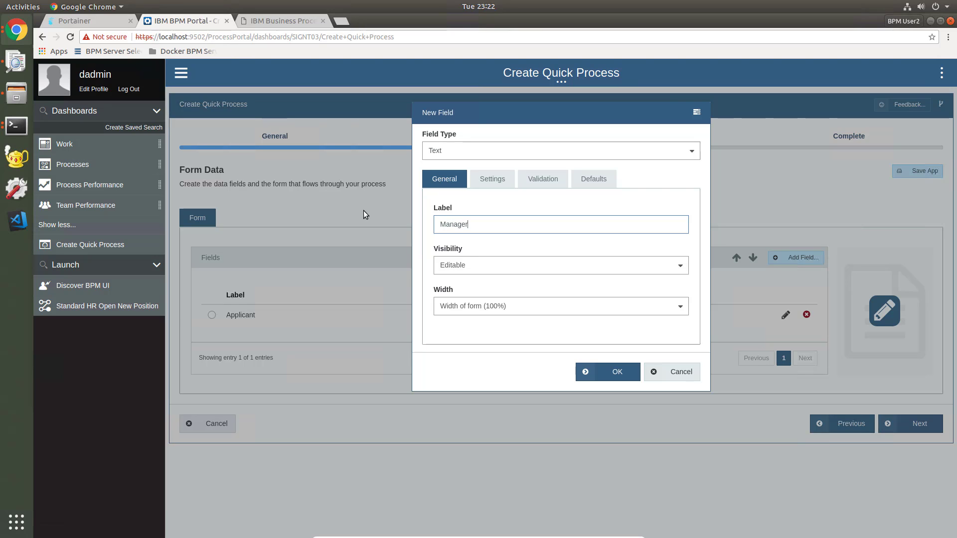
pyautogui.click(618, 373)
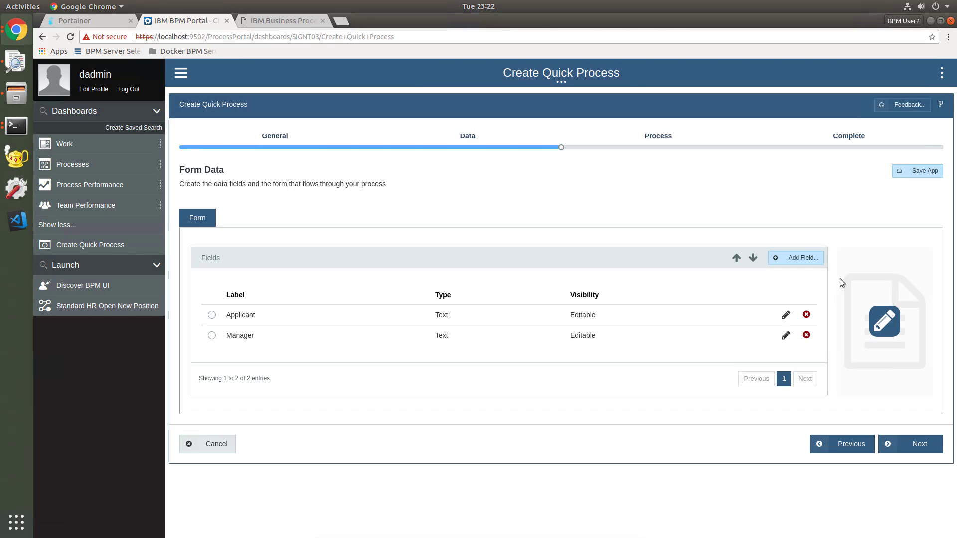
pyautogui.click(799, 258)
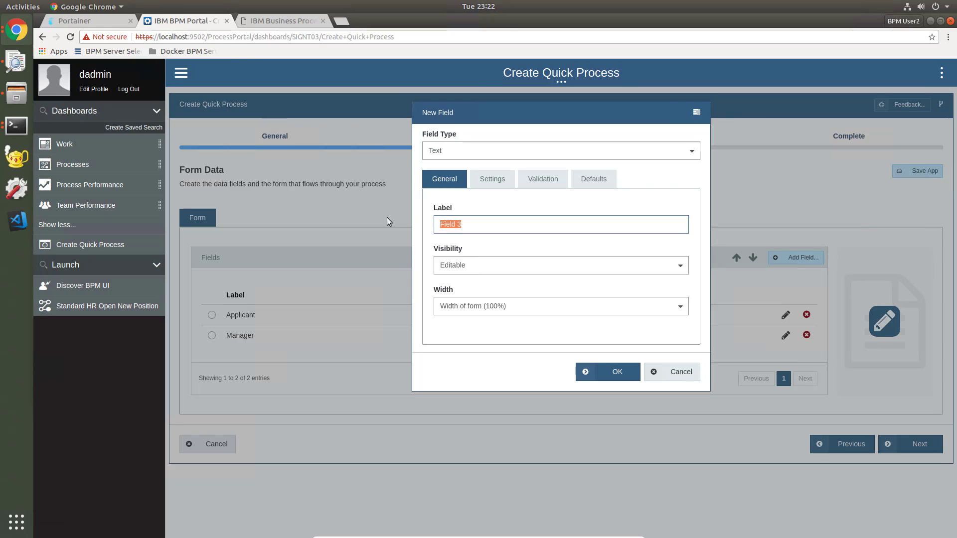
pyautogui.write('Department')
pyautogui.click(619, 381)
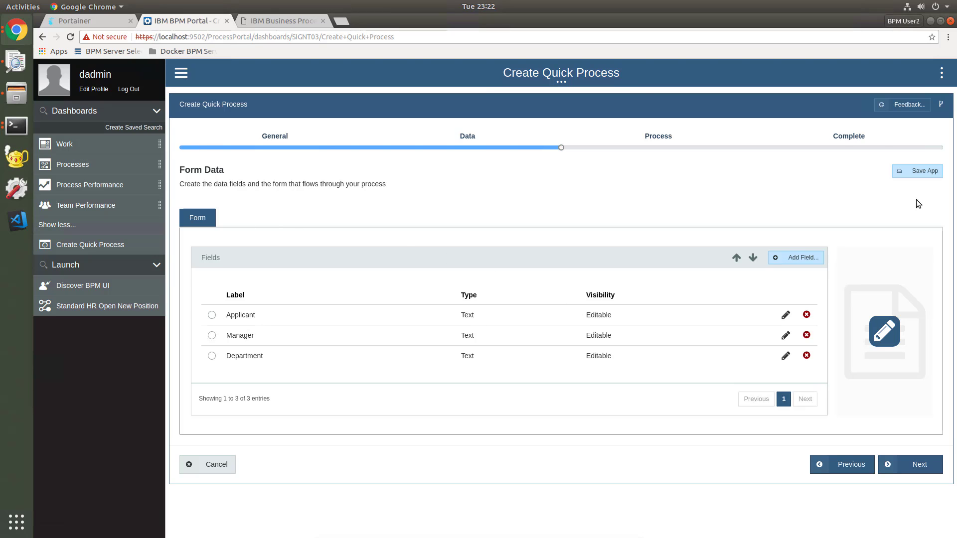
pyautogui.click(658, 138)
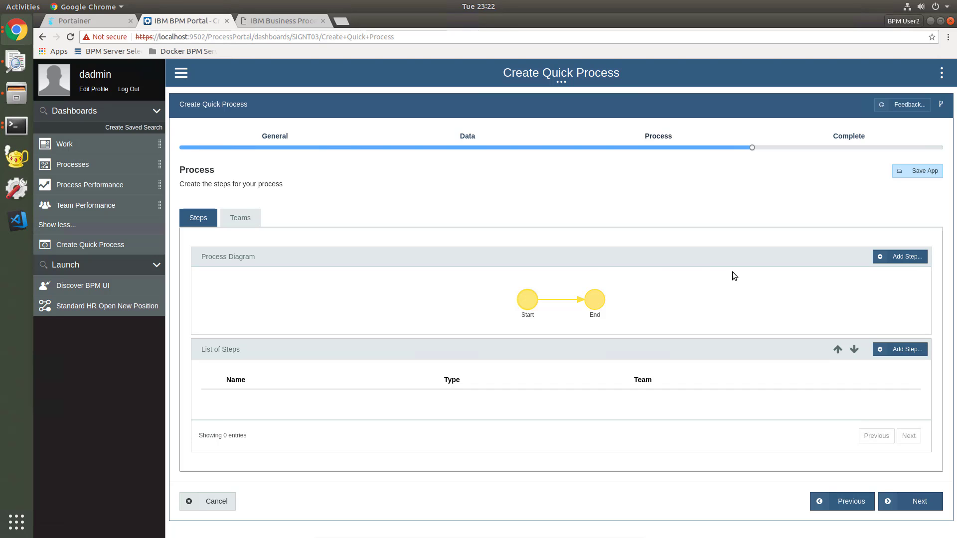
# Add two human task steps to the process, named 'Interview' and 'Make Offer'
pyautogui.click(909, 258)
pyautogui.moveTo(329, 257); pyautogui.dragTo(248, 245)
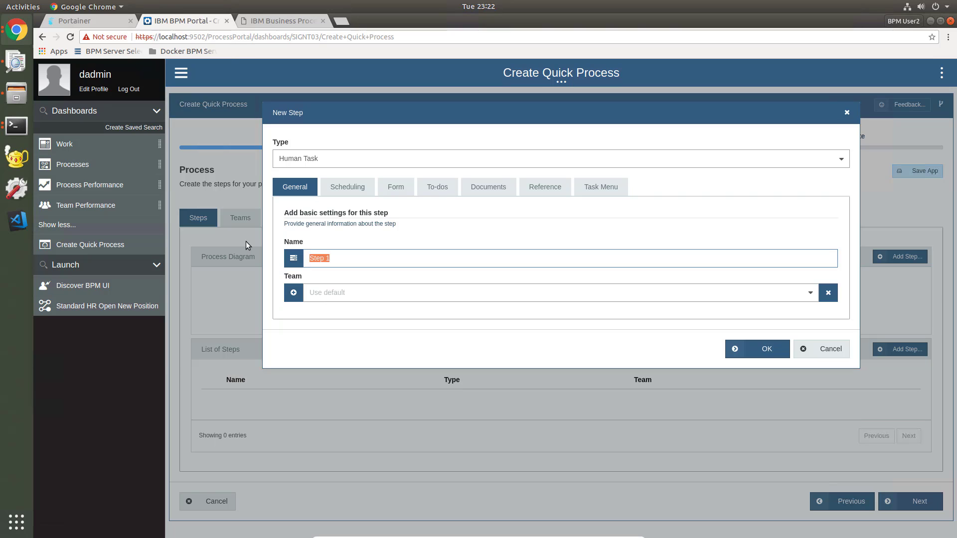
pyautogui.write('Interview')
pyautogui.click(766, 347)
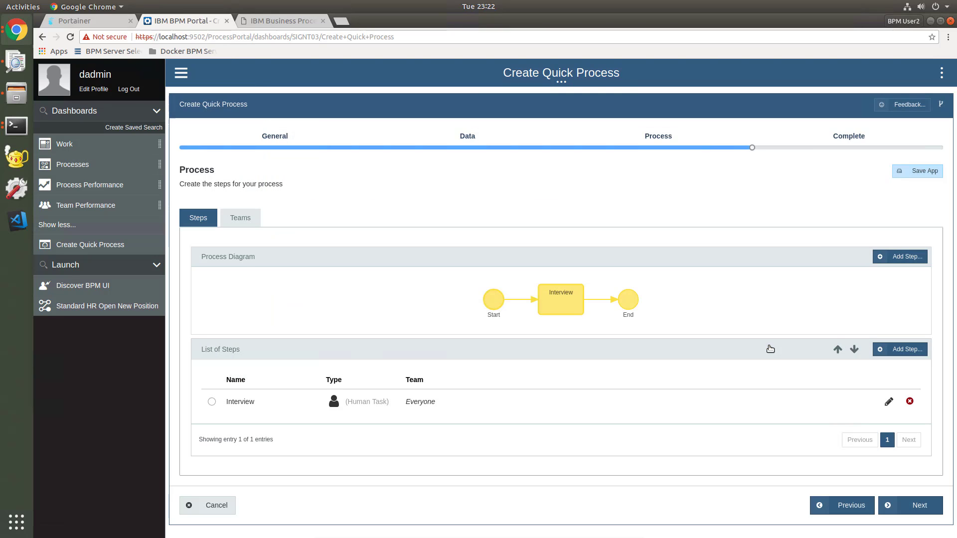
pyautogui.click(900, 257)
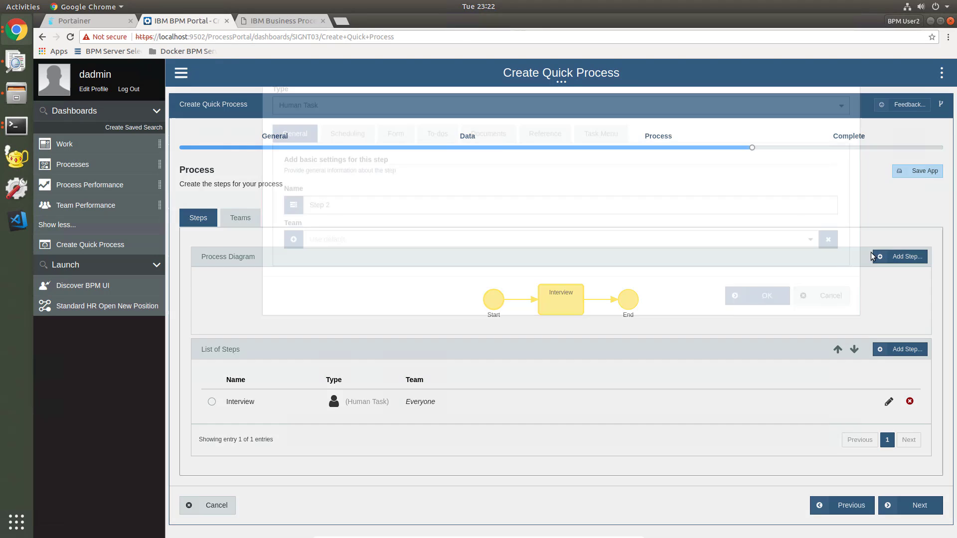
pyautogui.moveTo(341, 259); pyautogui.dragTo(266, 250)
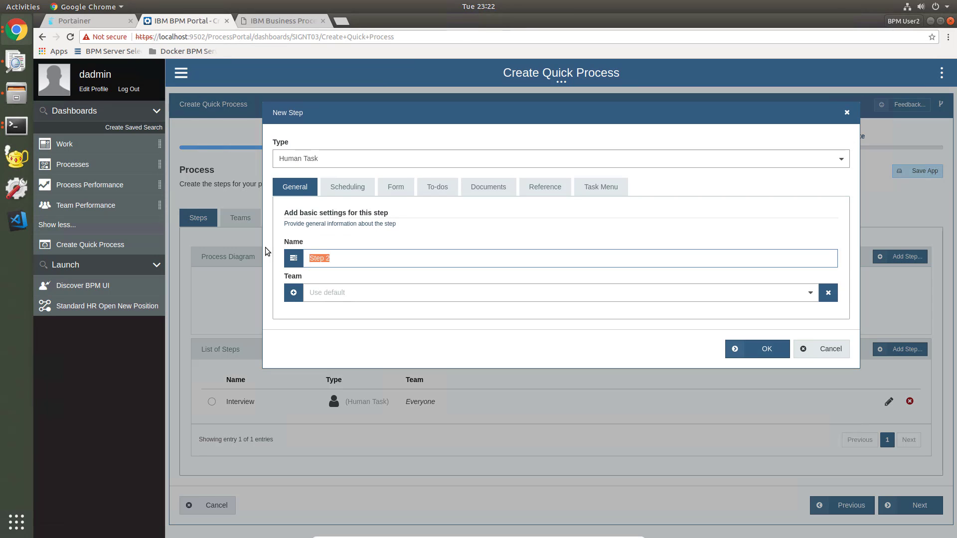
pyautogui.write('Make Offer')
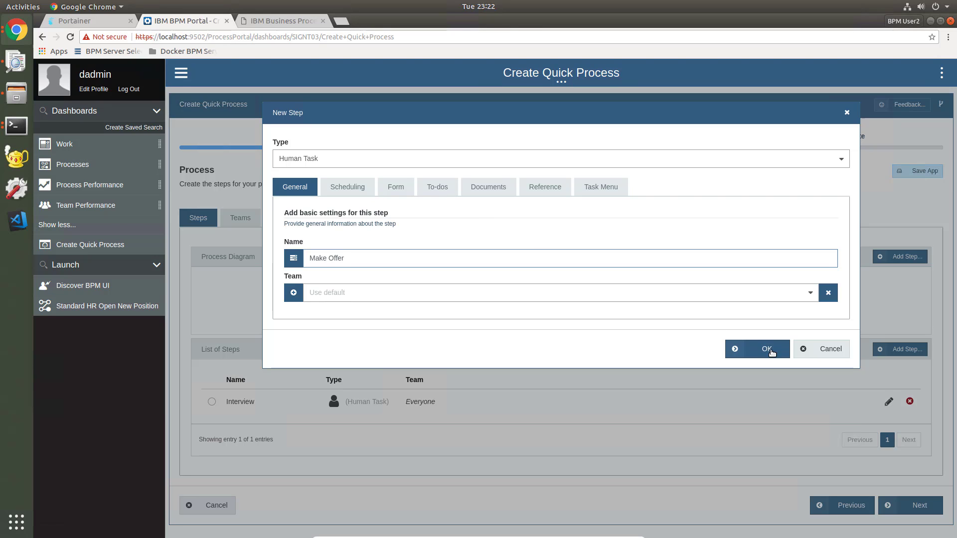
pyautogui.click(767, 350)
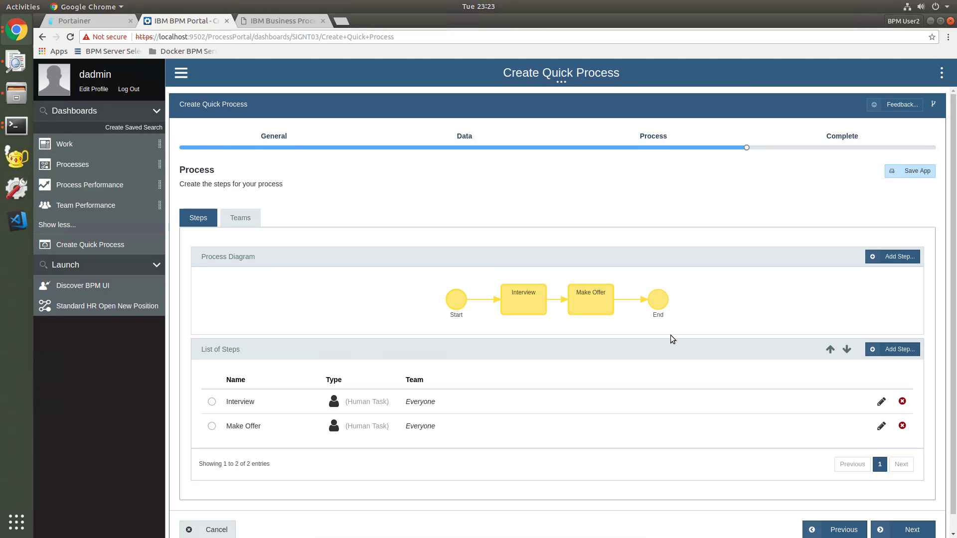
# Publish the Hiring app to the Process Center and dismiss the finished progress report
pyautogui.click(913, 530)
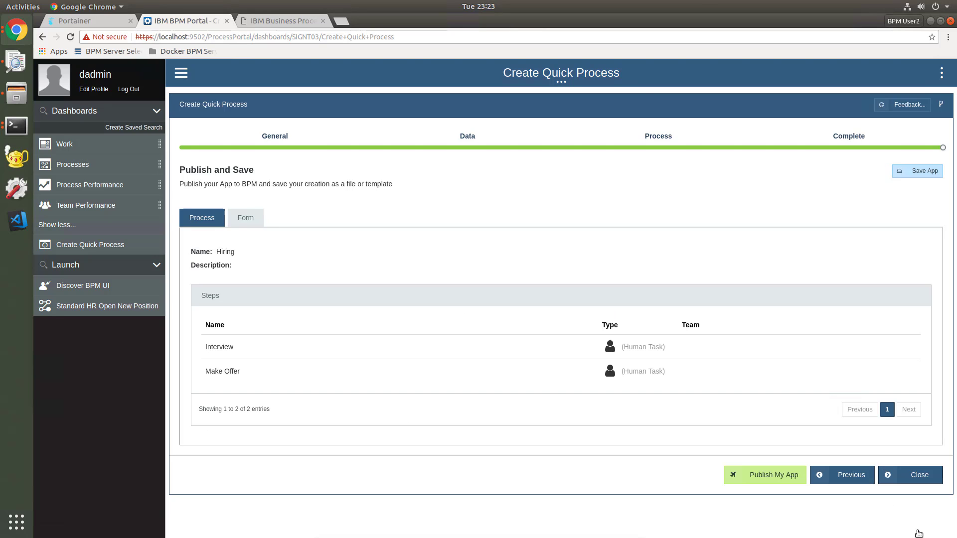
pyautogui.click(766, 476)
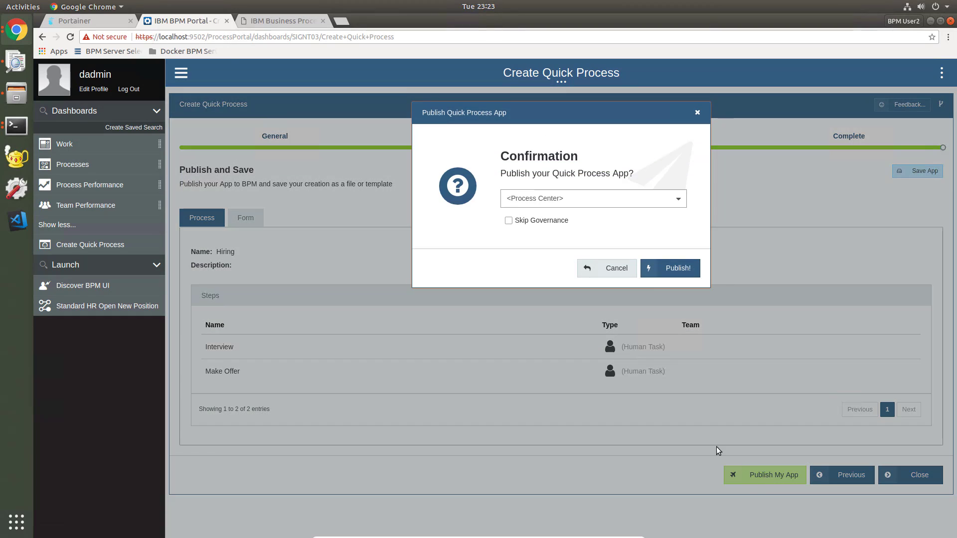
pyautogui.click(670, 268)
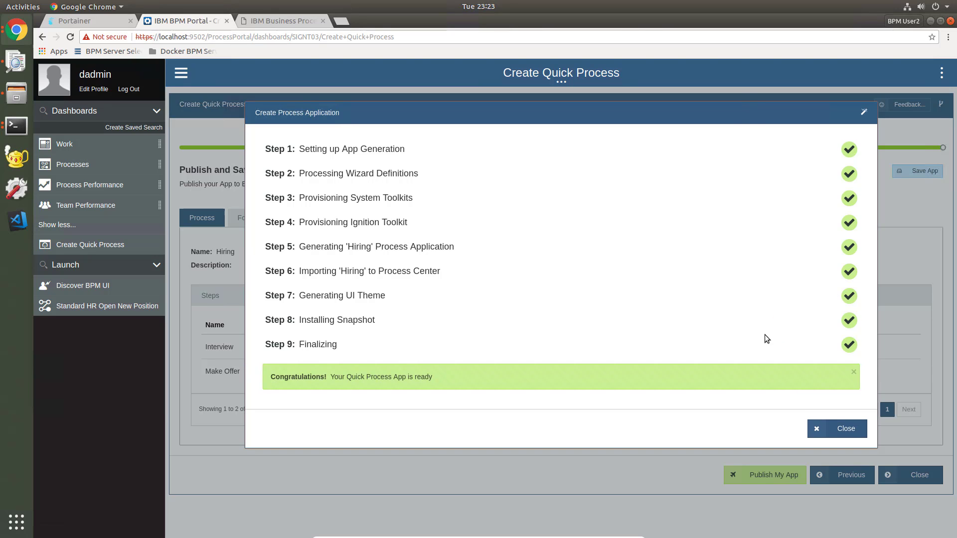
pyautogui.click(847, 430)
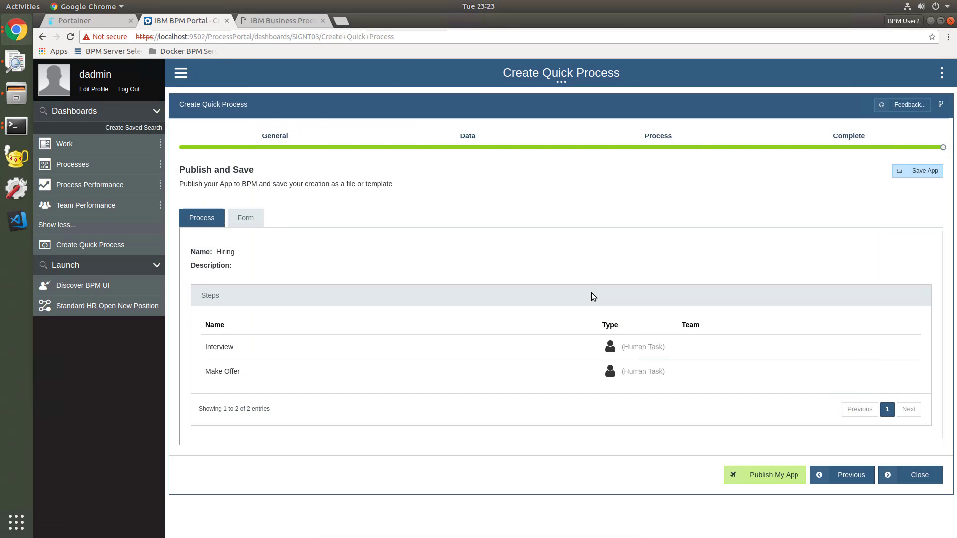
# Open the Process Portal sign-in page from the BPM server bookmarks in a new tab
pyautogui.click(294, 20)
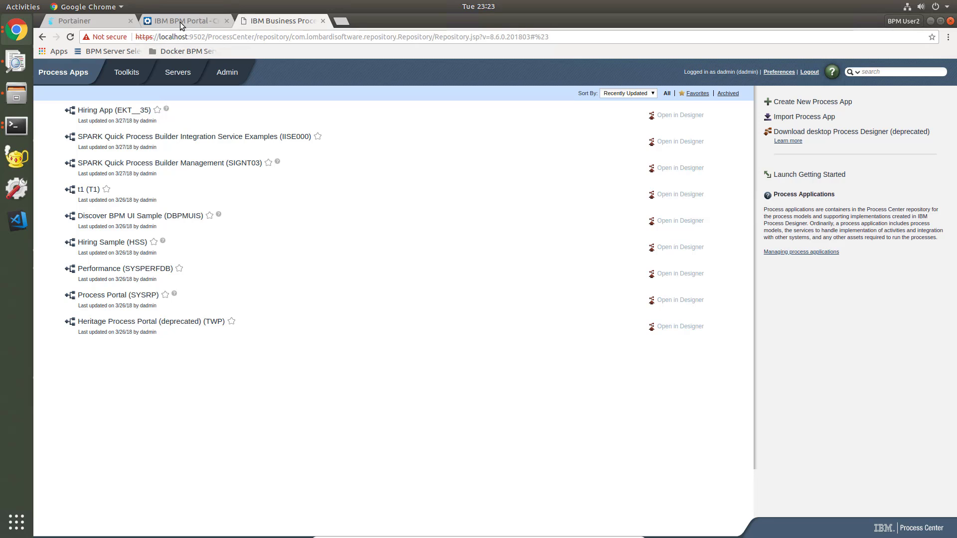
pyautogui.click(342, 22)
pyautogui.click(187, 50)
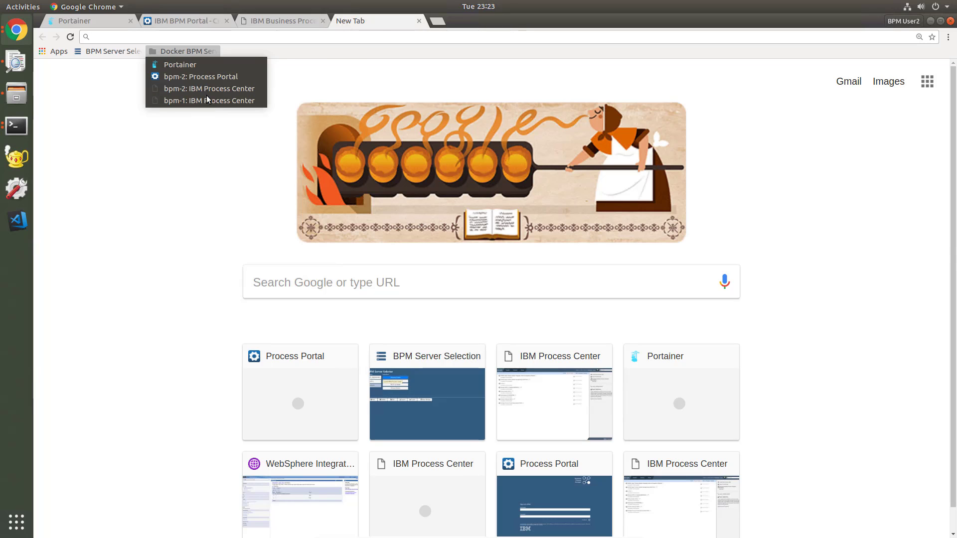
pyautogui.click(208, 76)
# Sign in with the admin username and password, retrying after the mistyped first attempt
pyautogui.click(349, 282)
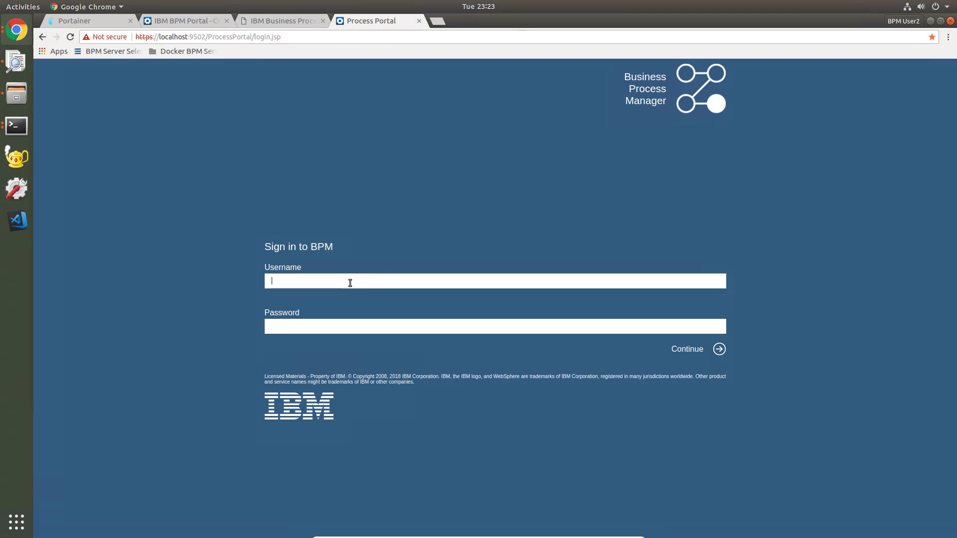
pyautogui.write('dadmin')
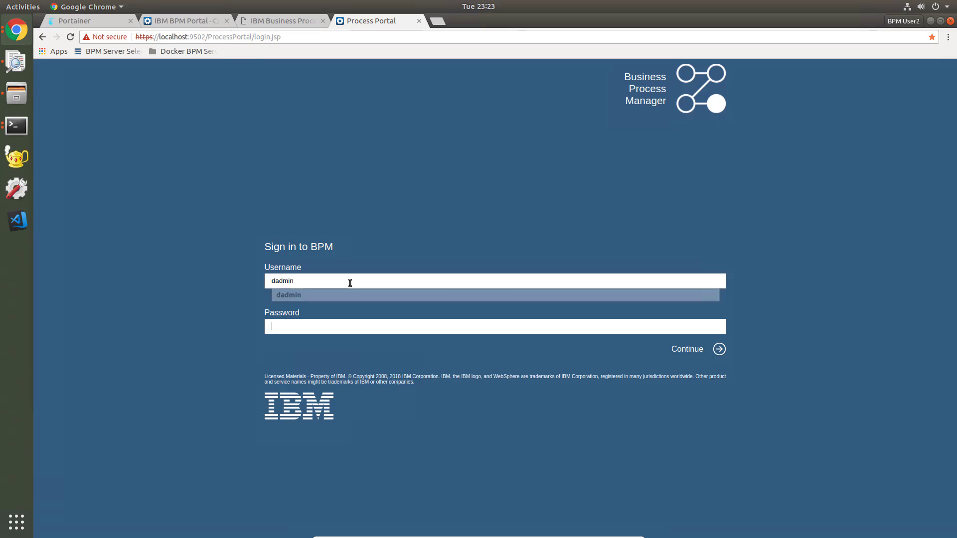
pyautogui.press('Tab')
pyautogui.write('deadmin')
pyautogui.press('Return')
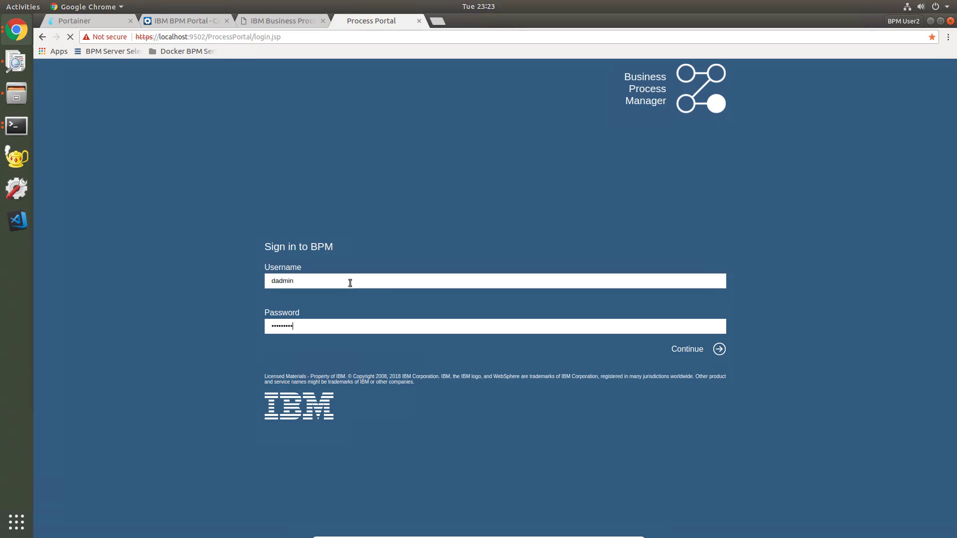
pyautogui.write('dadmin')
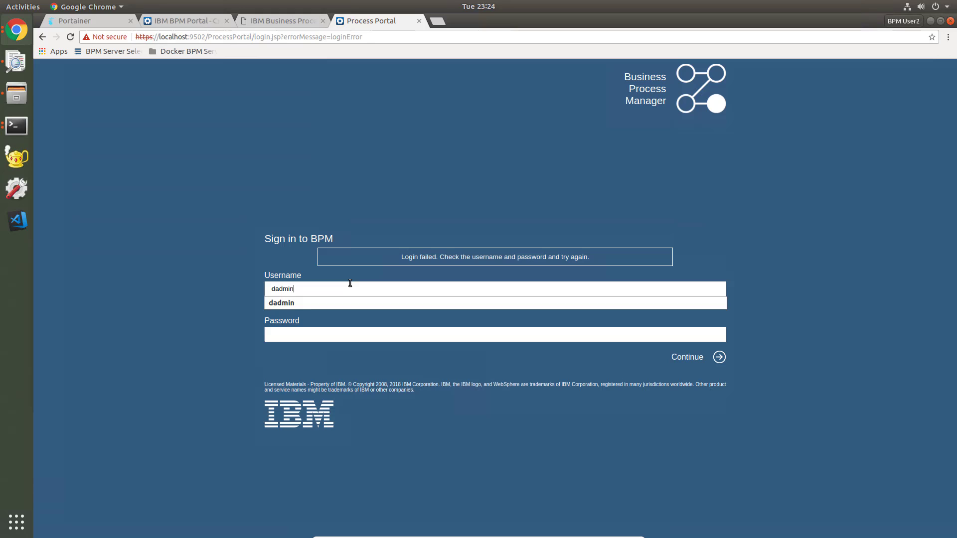
pyautogui.press('Tab')
pyautogui.write('••••••••')
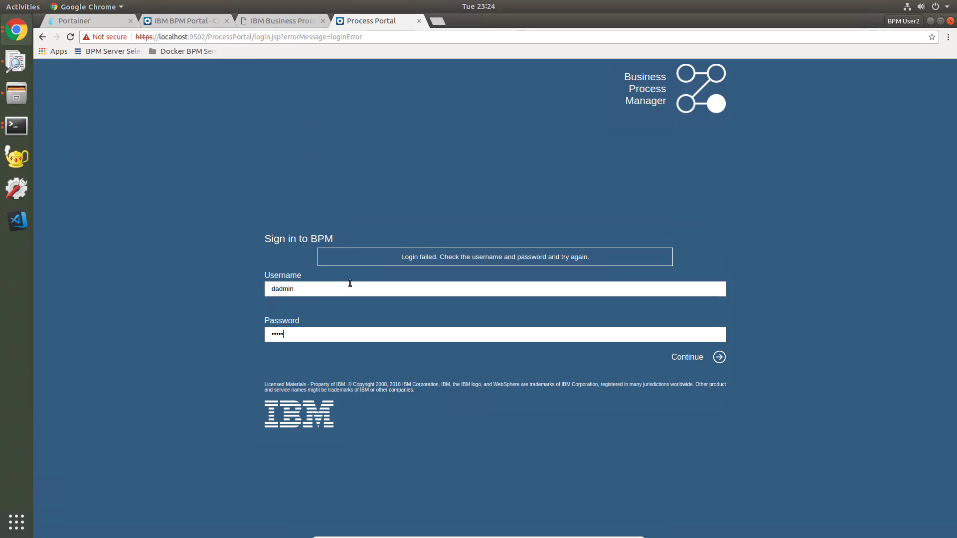
pyautogui.press('Return')
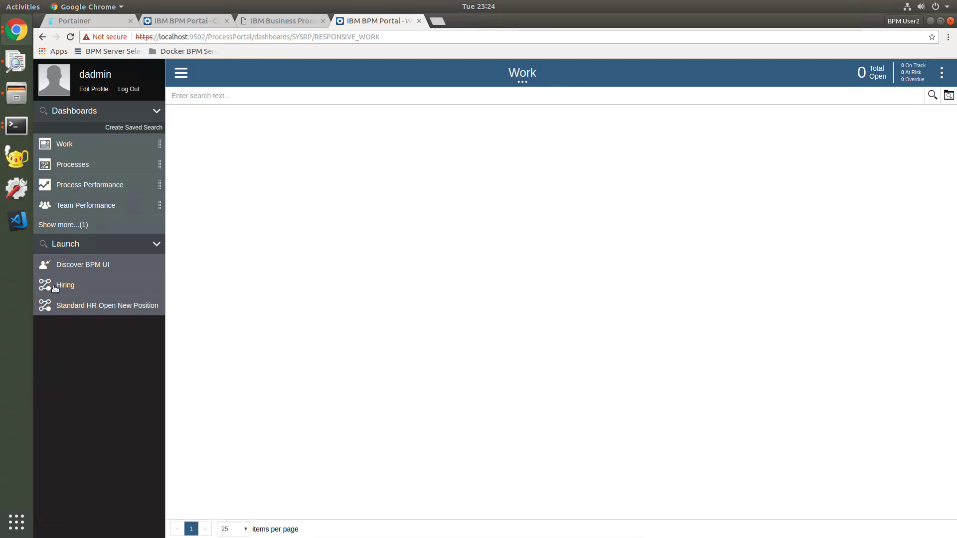
# Launch a Hiring process instance from the Work dashboard and open its new Interview task
pyautogui.click(68, 288)
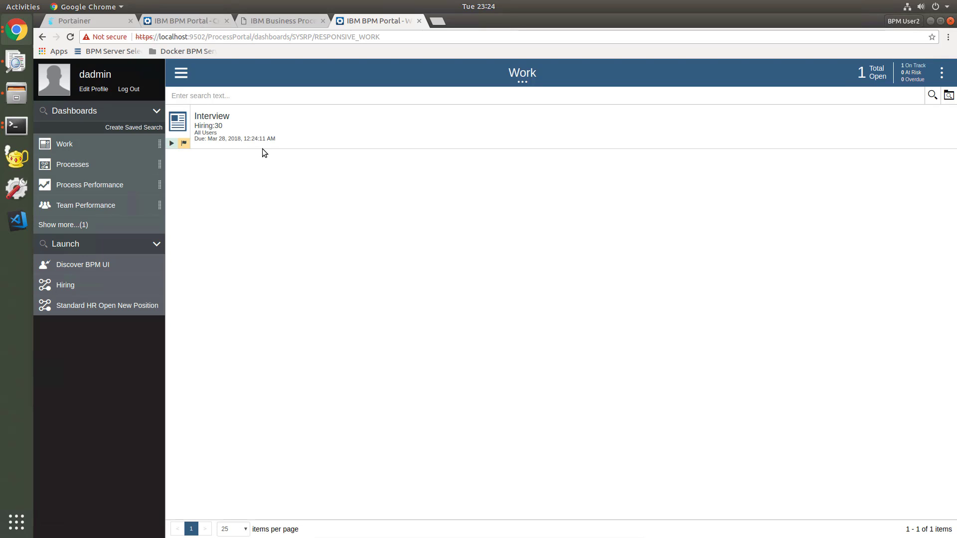
pyautogui.click(213, 118)
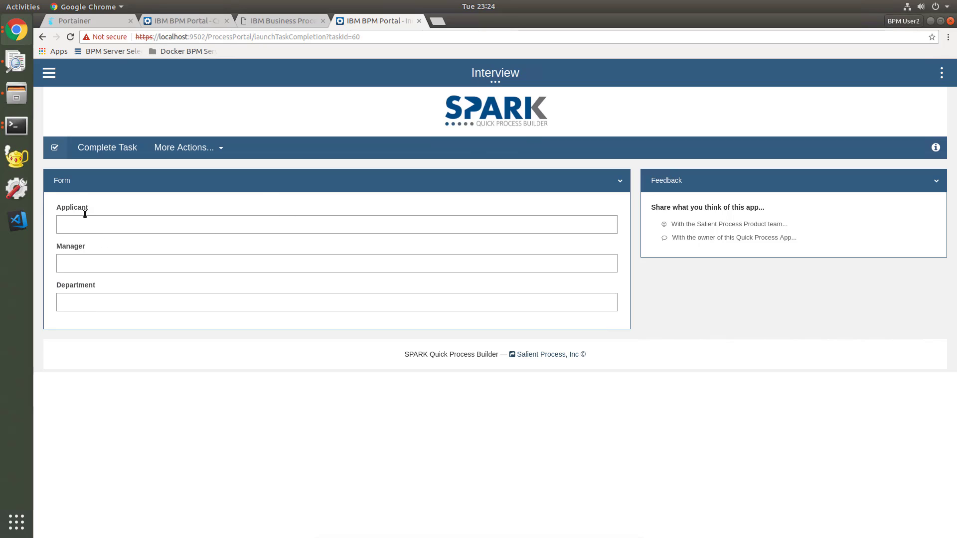
# Fill in the applicant's and manager's names and department XN3, then complete the Interview task
pyautogui.click(110, 228)
pyautogui.write('Neil')
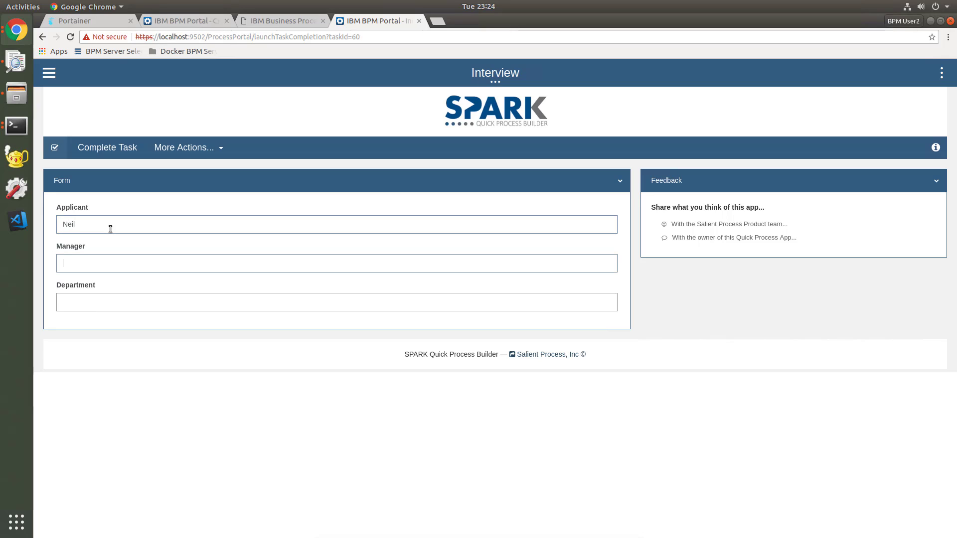
pyautogui.press('Tab')
pyautogui.write('Er')
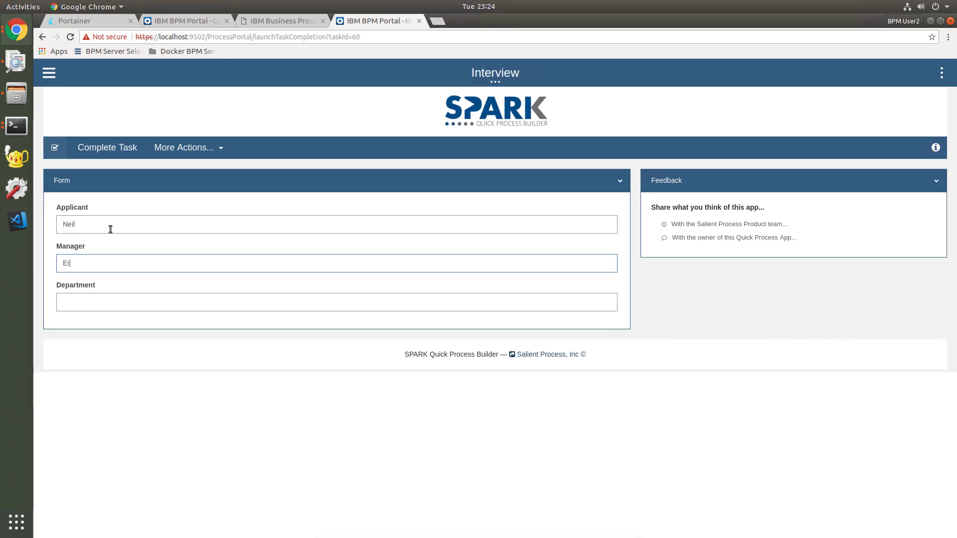
pyautogui.write('ic')
pyautogui.press('Tab')
pyautogui.write('XN3')
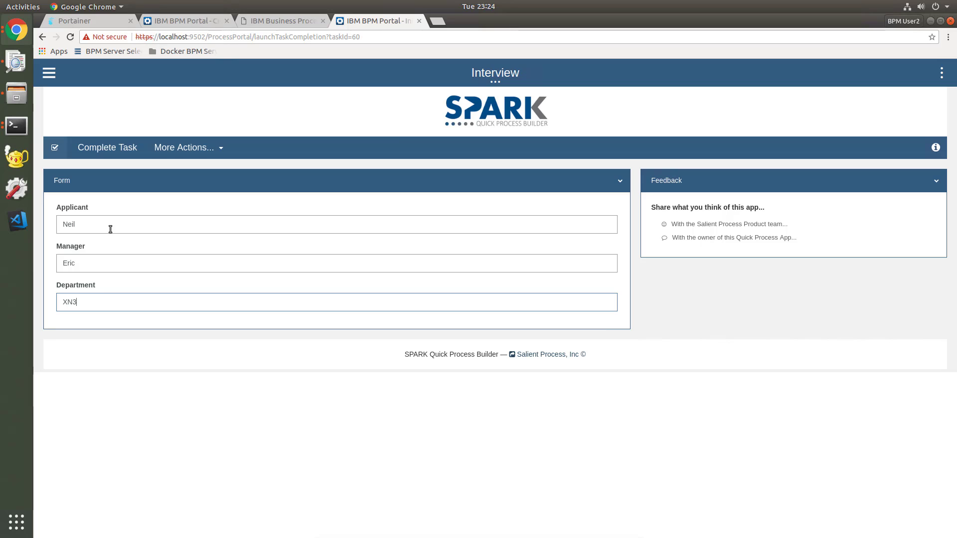
pyautogui.click(108, 149)
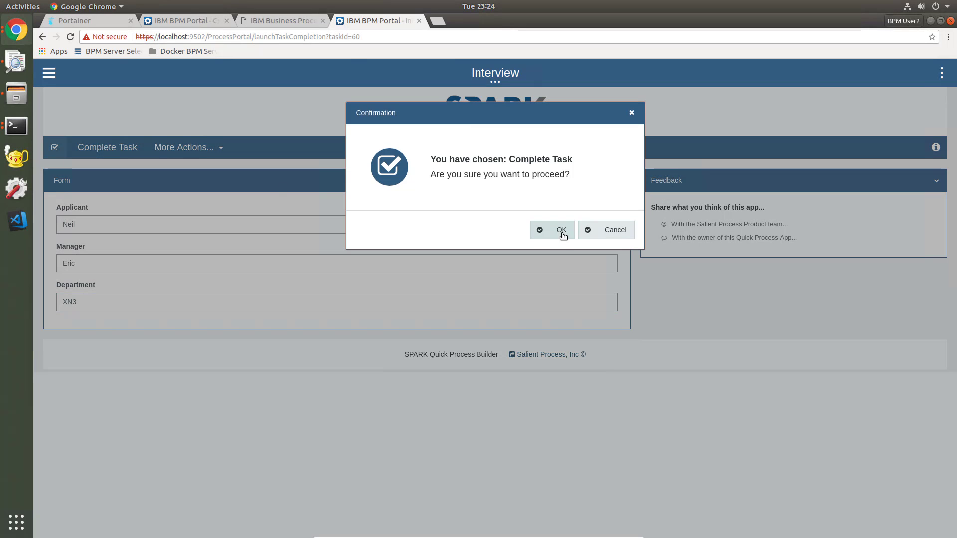
pyautogui.click(561, 232)
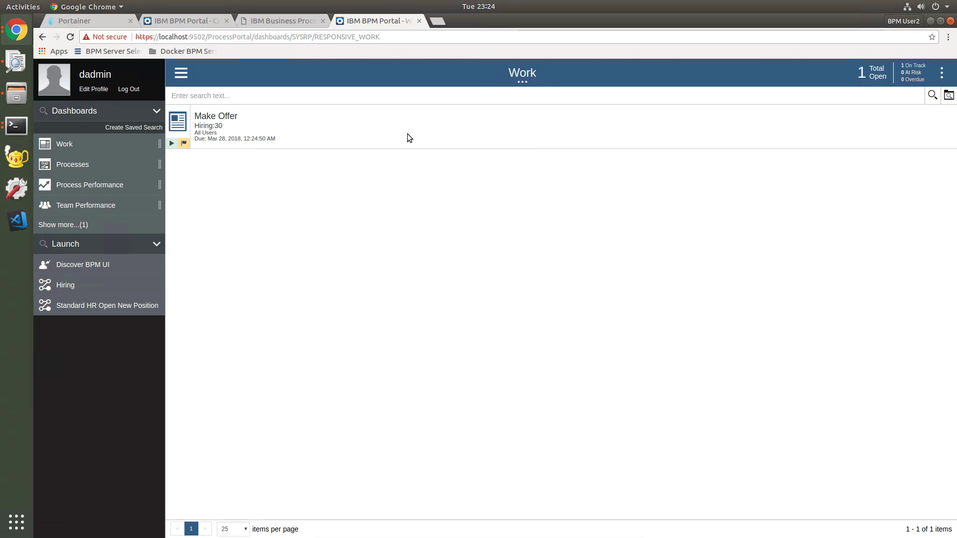
# Open the Make Offer task and complete it, confirming the prompt
pyautogui.click(222, 120)
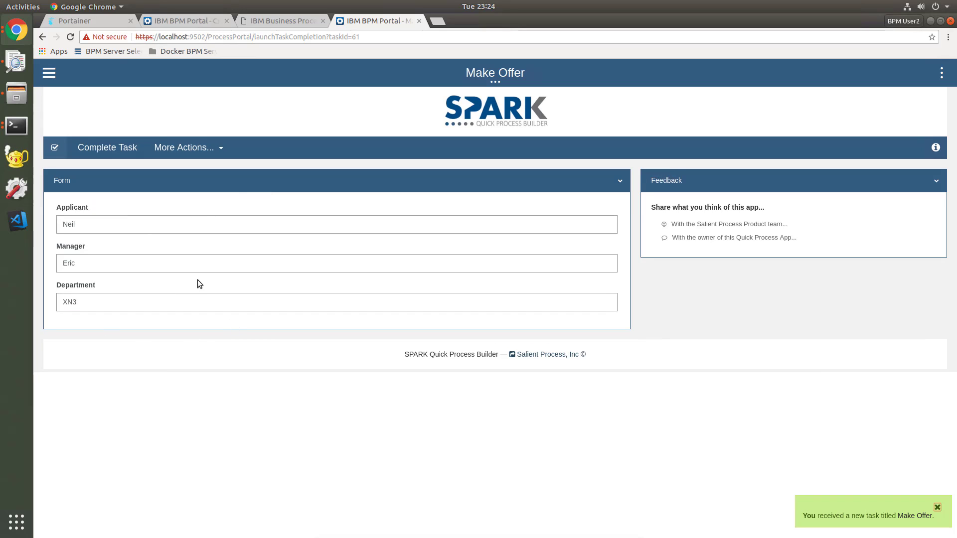
pyautogui.click(119, 148)
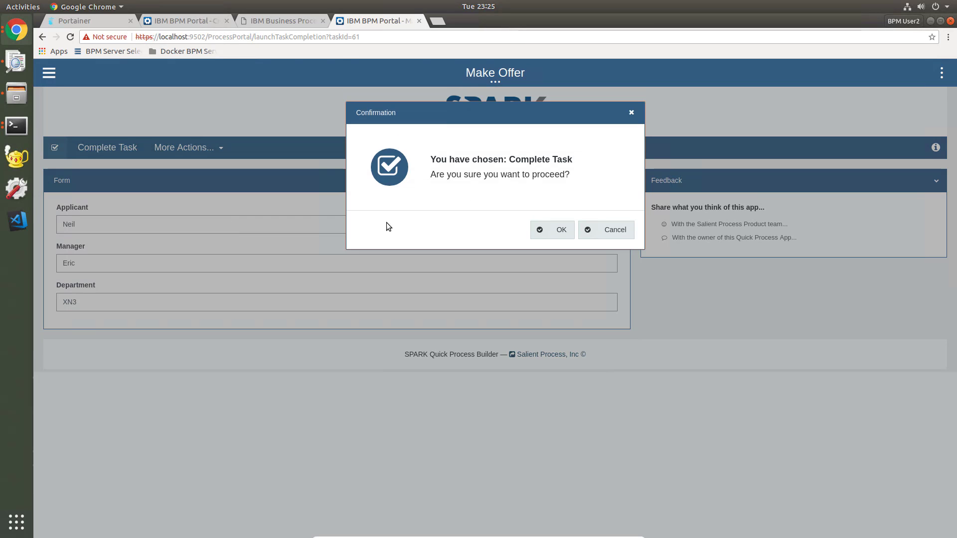
pyautogui.click(554, 229)
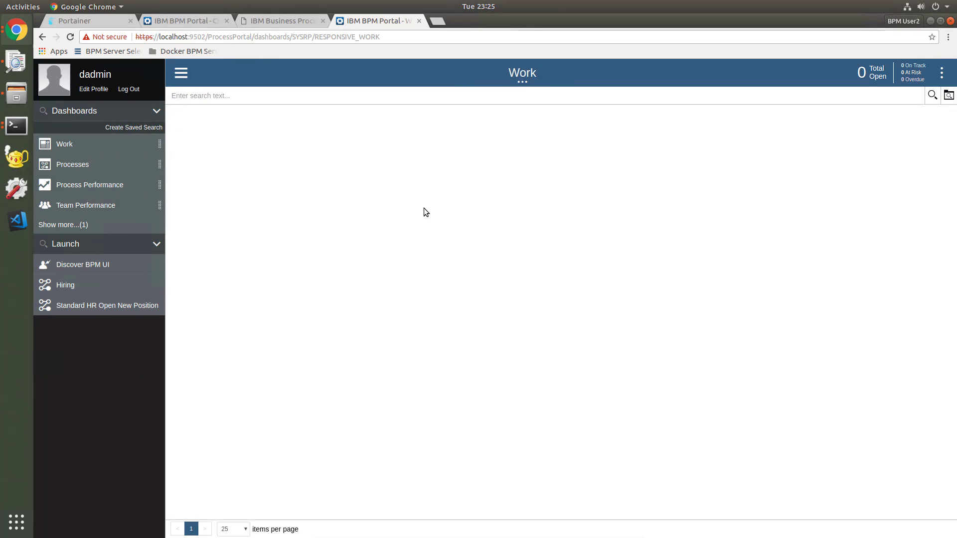
# Go back to the quick process wizard's Form Data step and start adding a new field
pyautogui.click(215, 22)
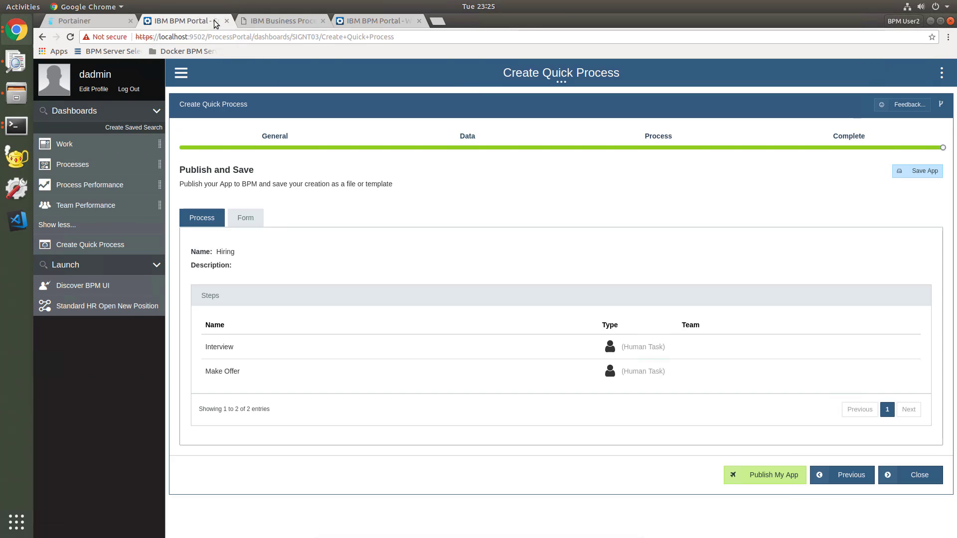
pyautogui.click(655, 139)
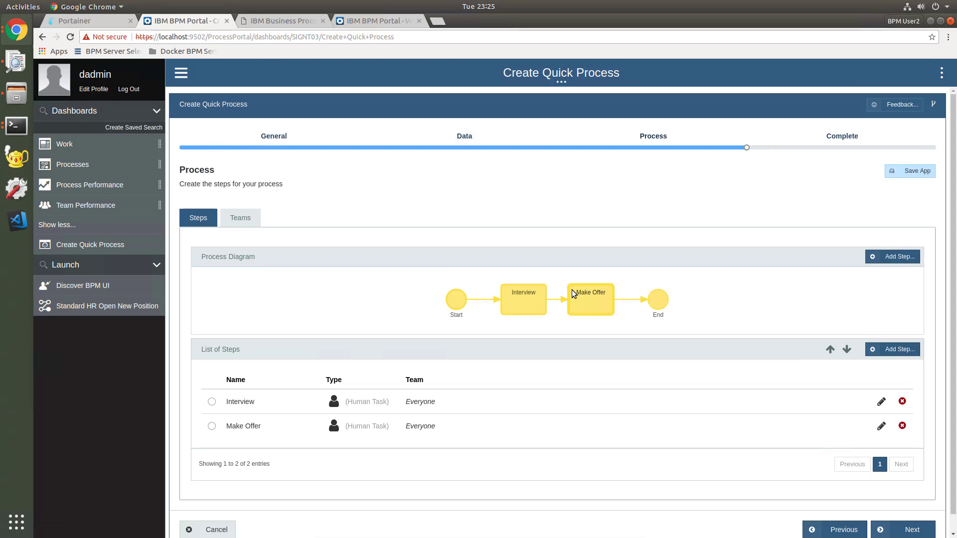
pyautogui.click(465, 137)
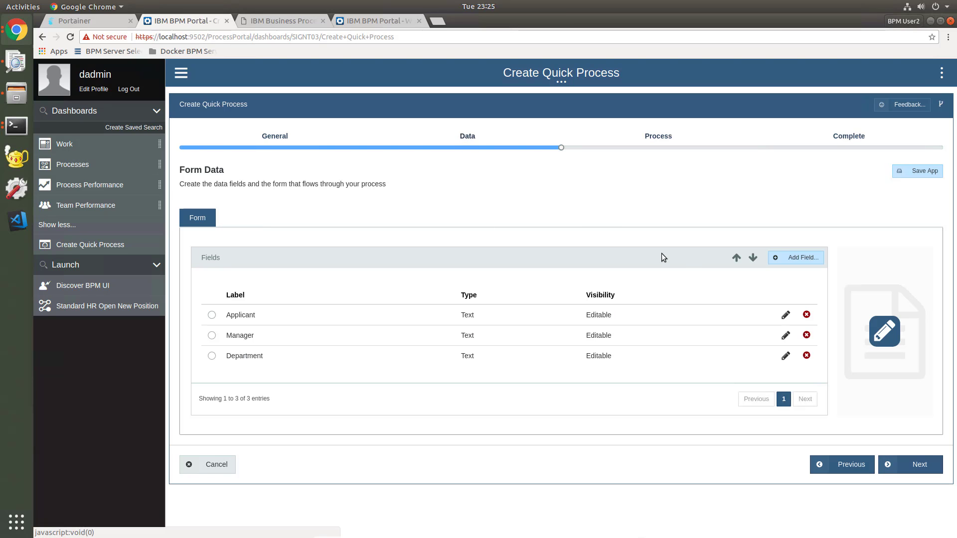
pyautogui.click(805, 264)
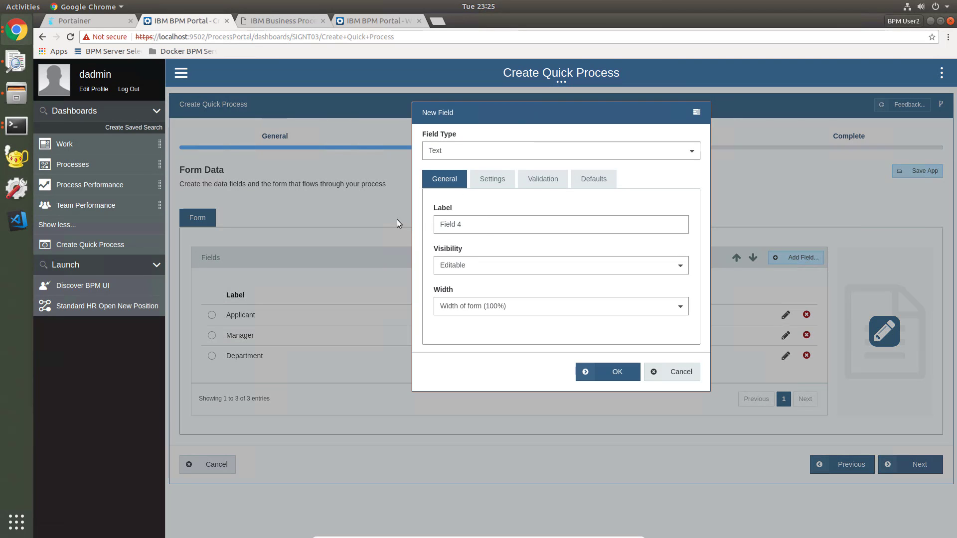
# Add a Notes field of type Text Area to the Hiring form
pyautogui.moveTo(470, 221); pyautogui.dragTo(382, 219)
pyautogui.write('Notes')
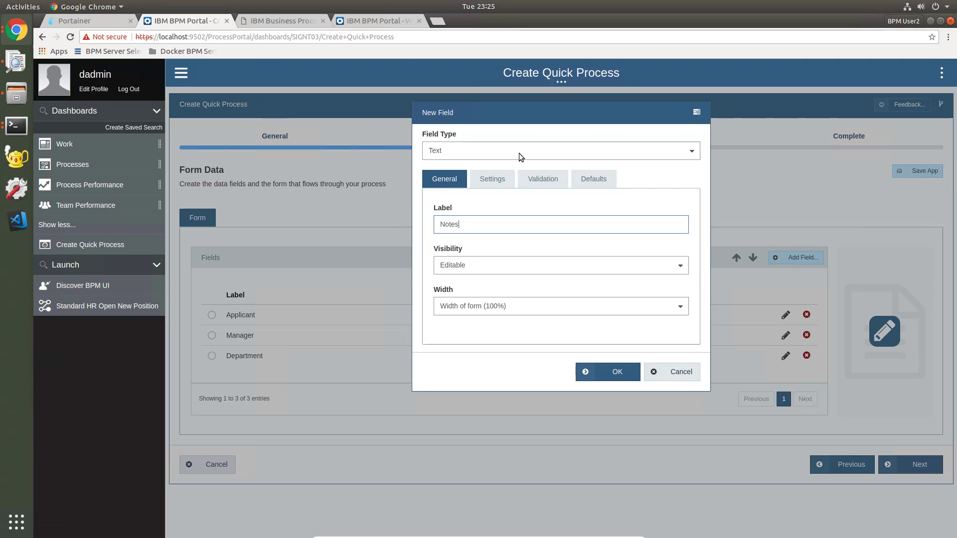
pyautogui.click(519, 152)
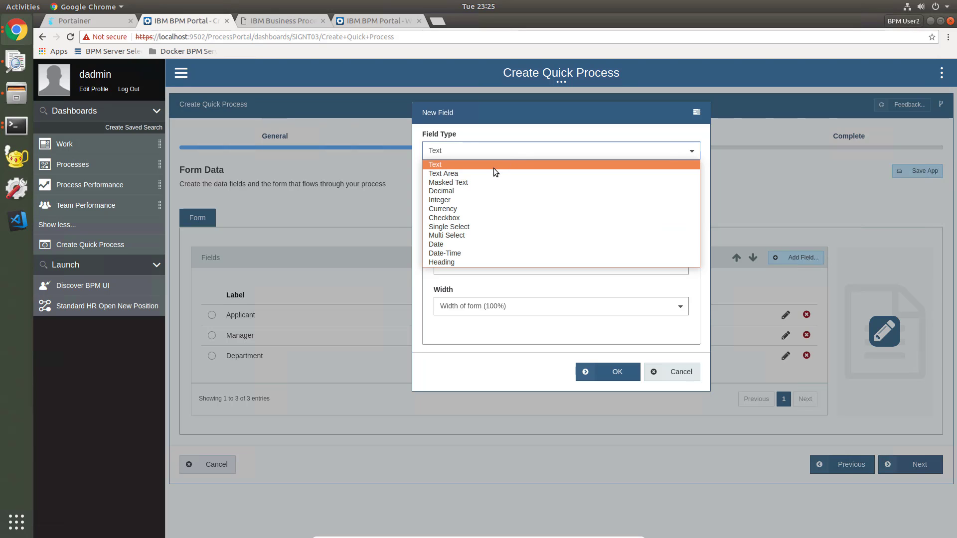
pyautogui.click(473, 175)
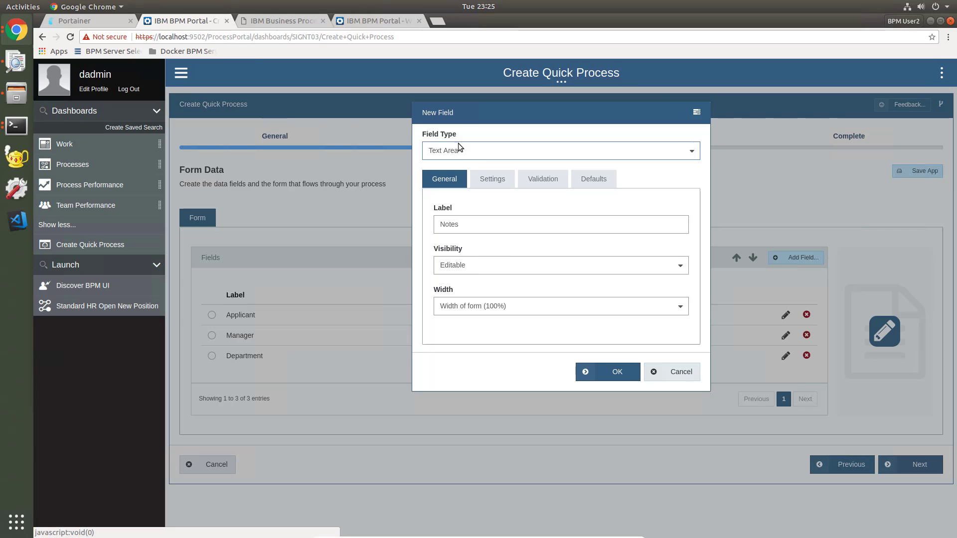
pyautogui.click(628, 371)
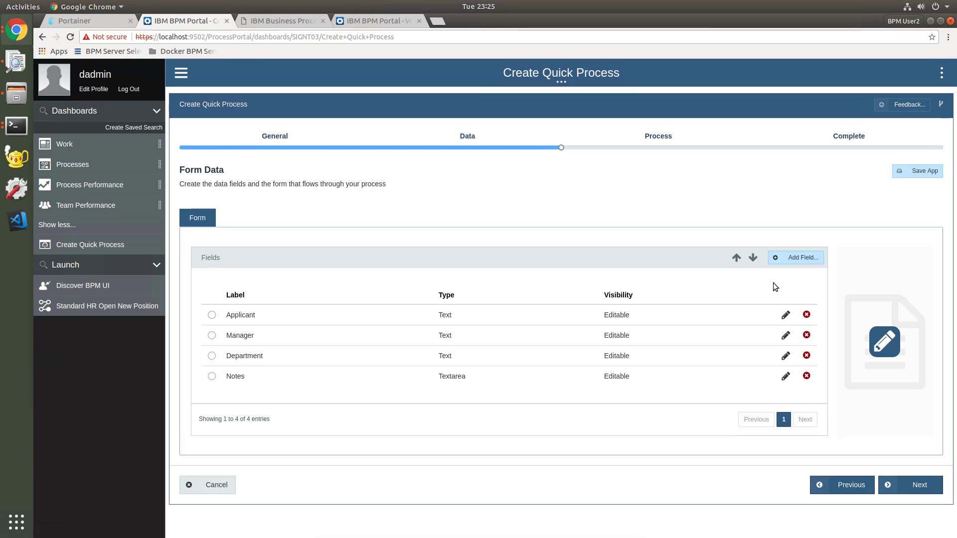
# Add a 'Hire?' field of type Checkbox to the form
pyautogui.click(785, 258)
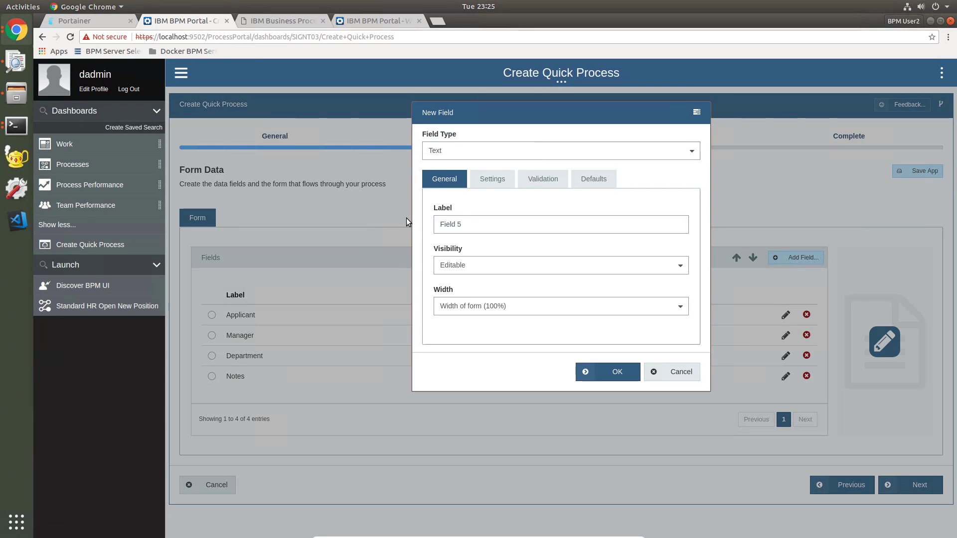
pyautogui.write('Hir')
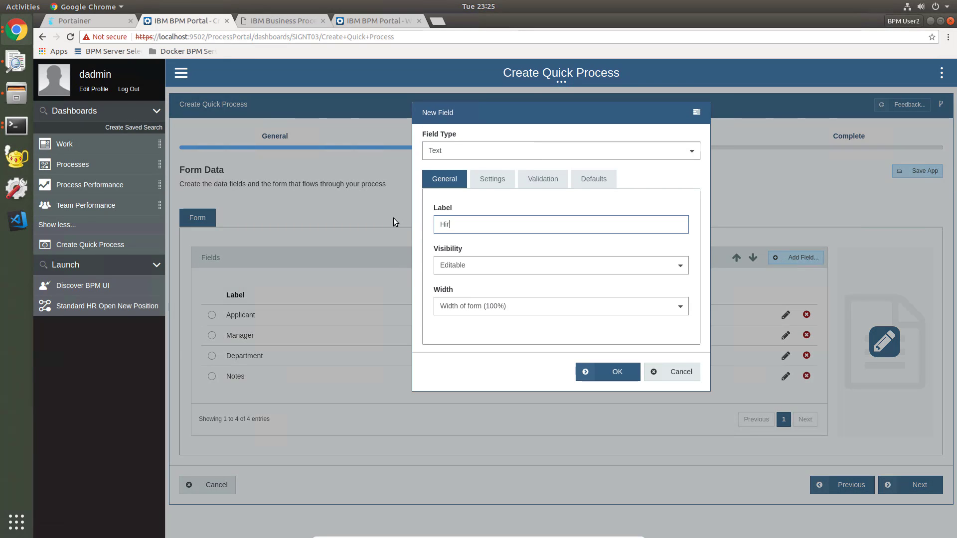
pyautogui.write('e?')
pyautogui.click(525, 154)
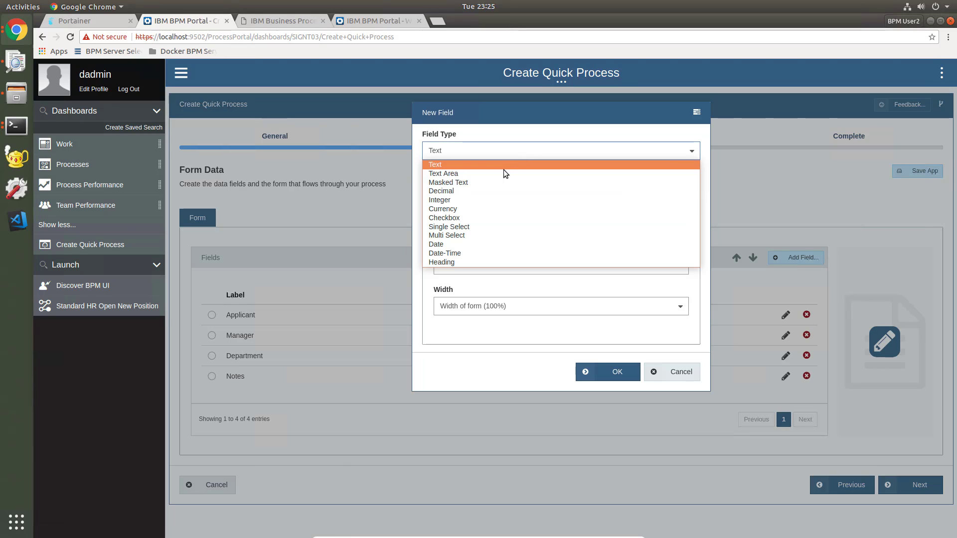
pyautogui.click(455, 219)
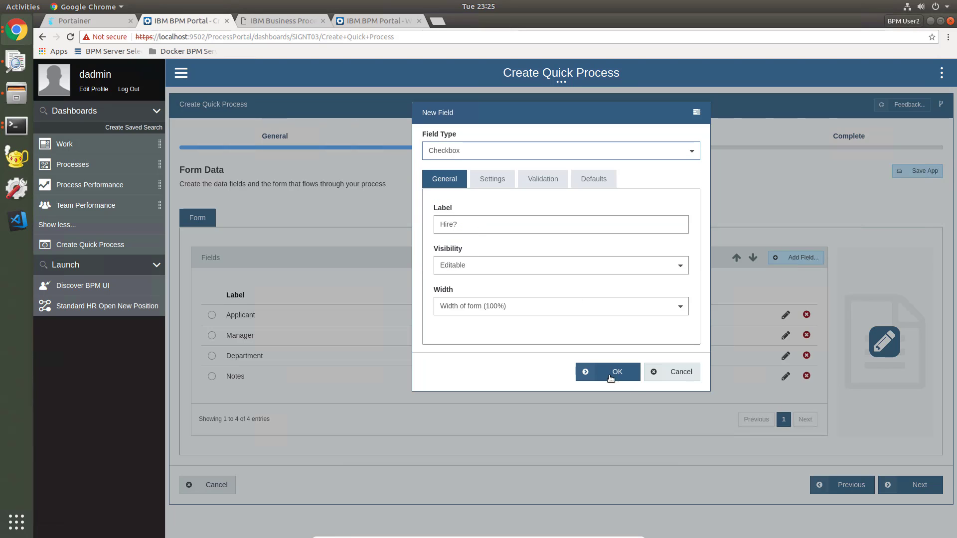
pyautogui.click(610, 379)
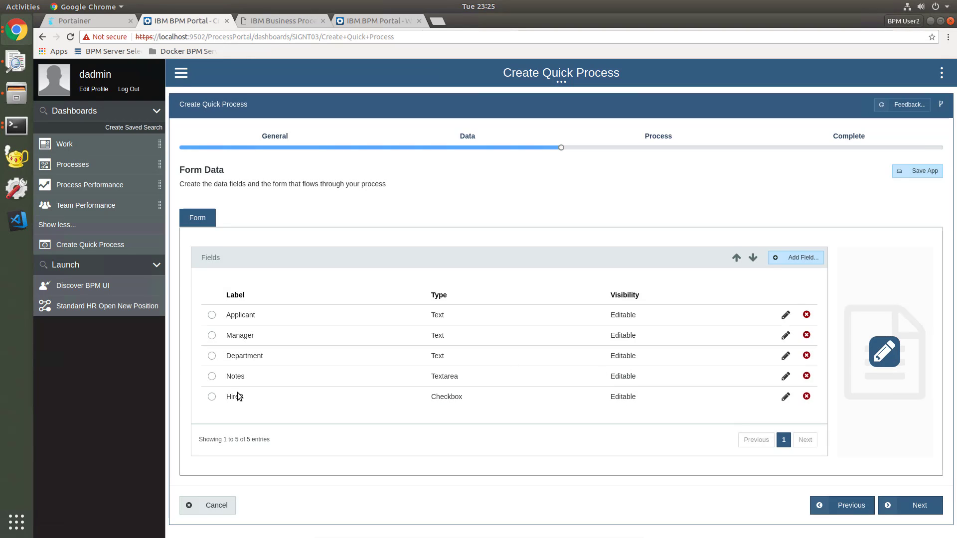
# On the Process page, add a new Decision step, Step 3, after Make Offer
pyautogui.click(666, 140)
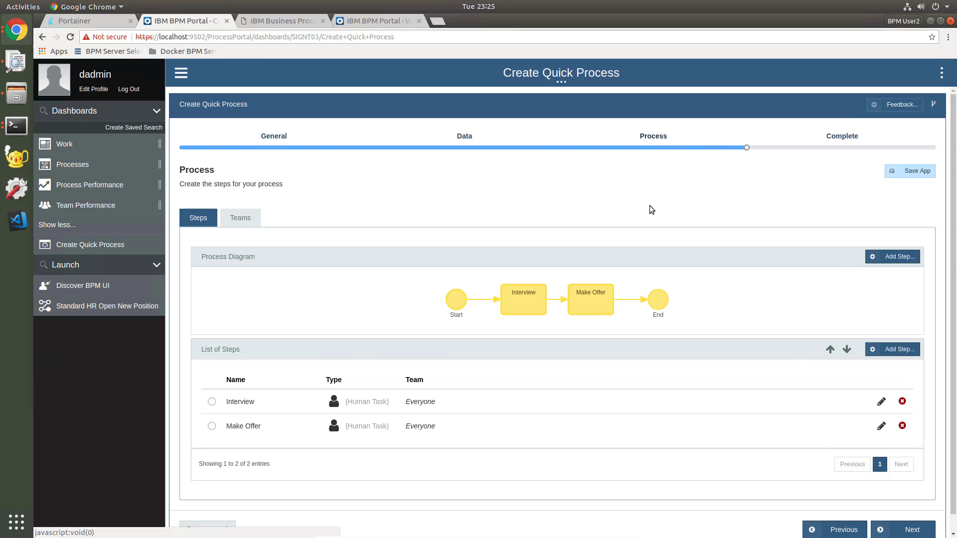
pyautogui.click(899, 257)
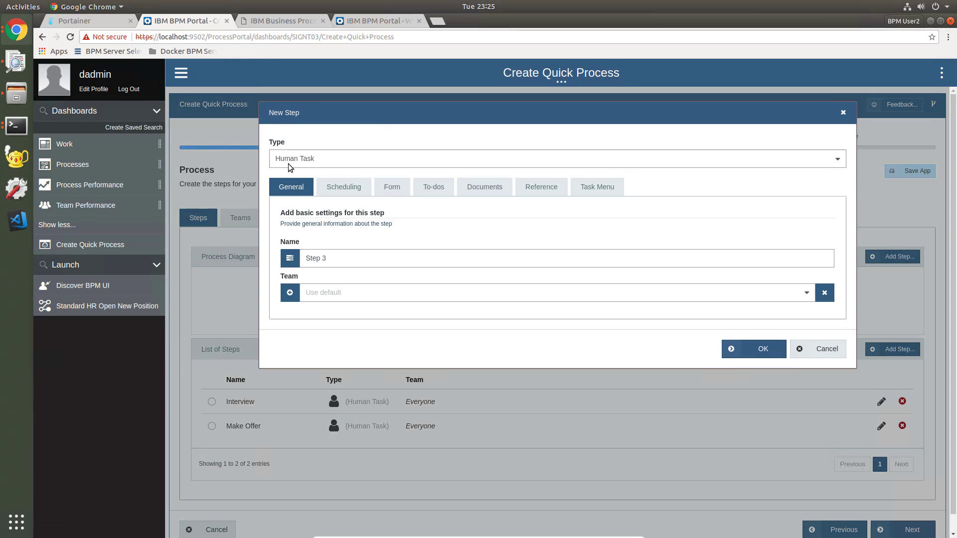
pyautogui.click(323, 162)
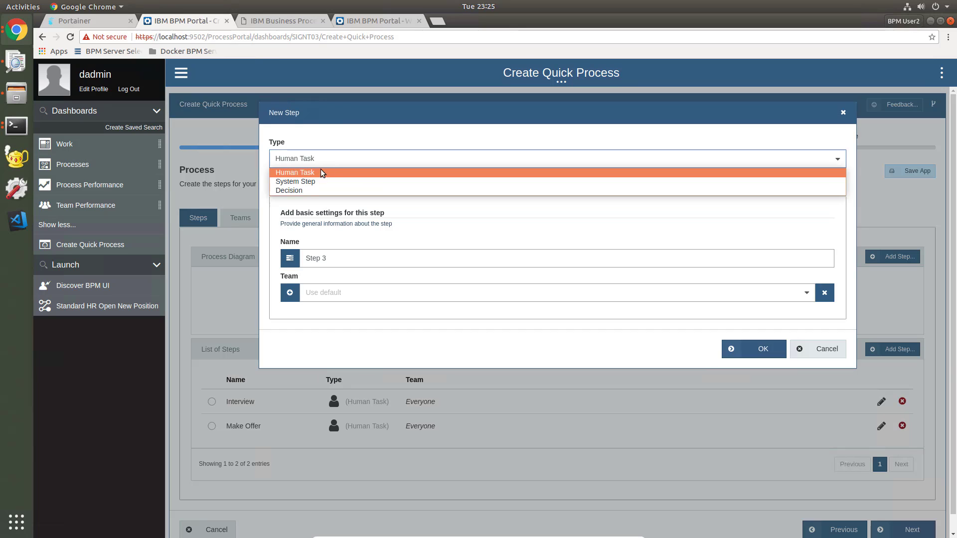
pyautogui.click(303, 191)
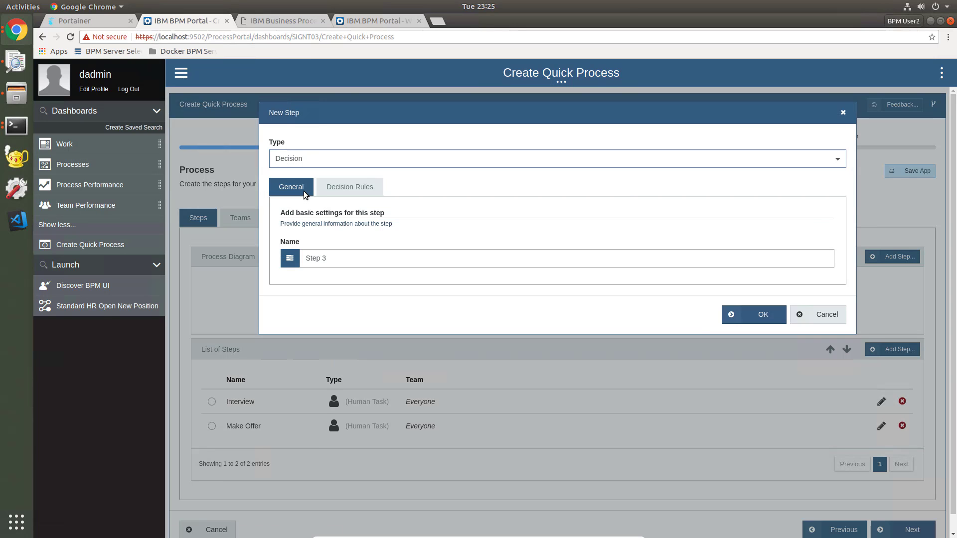
pyautogui.click(759, 319)
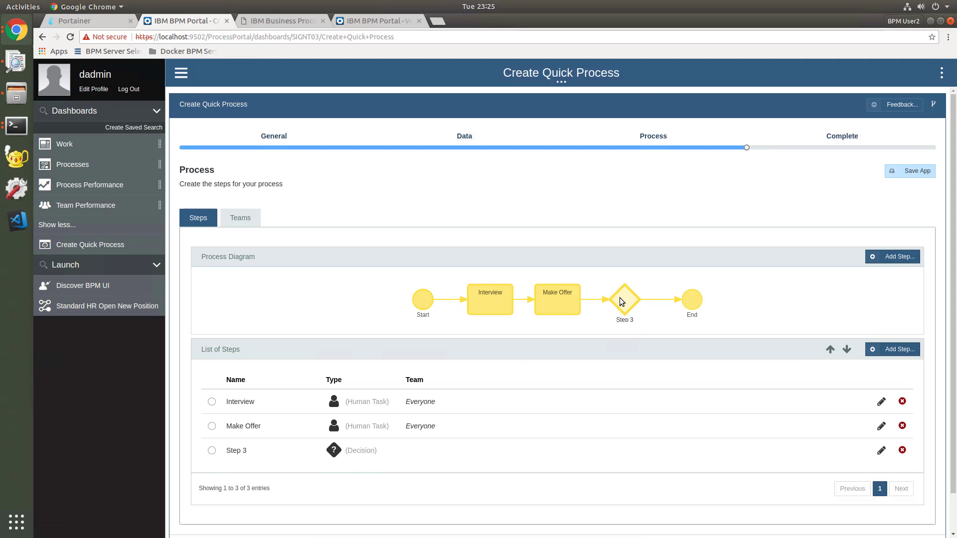
# Move Step 3 above Make Offer and rename it 'Should Hire'
pyautogui.click(212, 451)
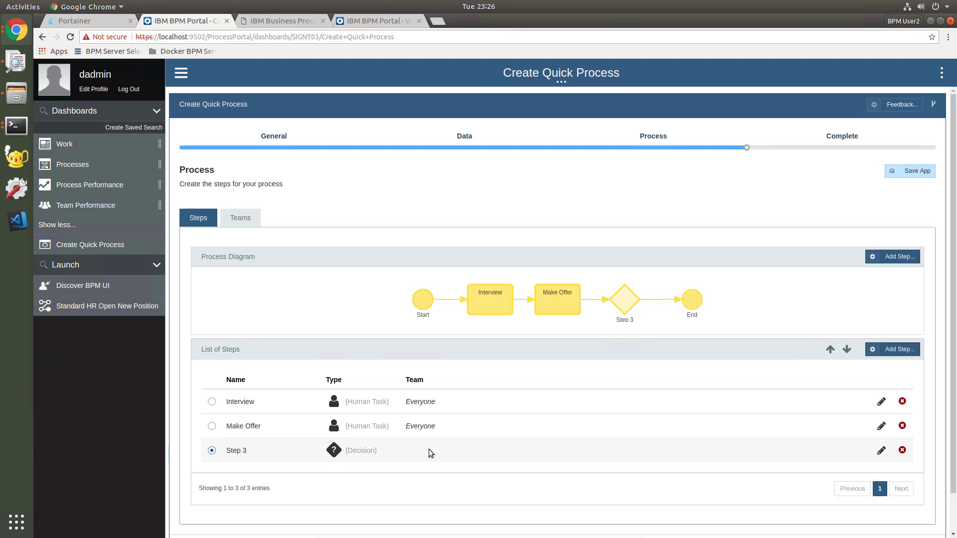
pyautogui.click(829, 350)
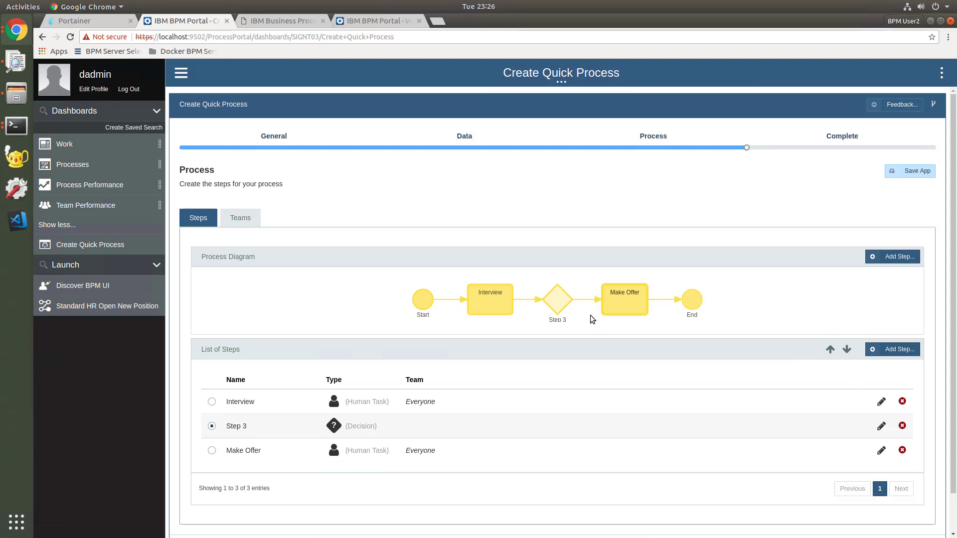
pyautogui.doubleClick(559, 296)
pyautogui.moveTo(410, 258); pyautogui.dragTo(258, 249)
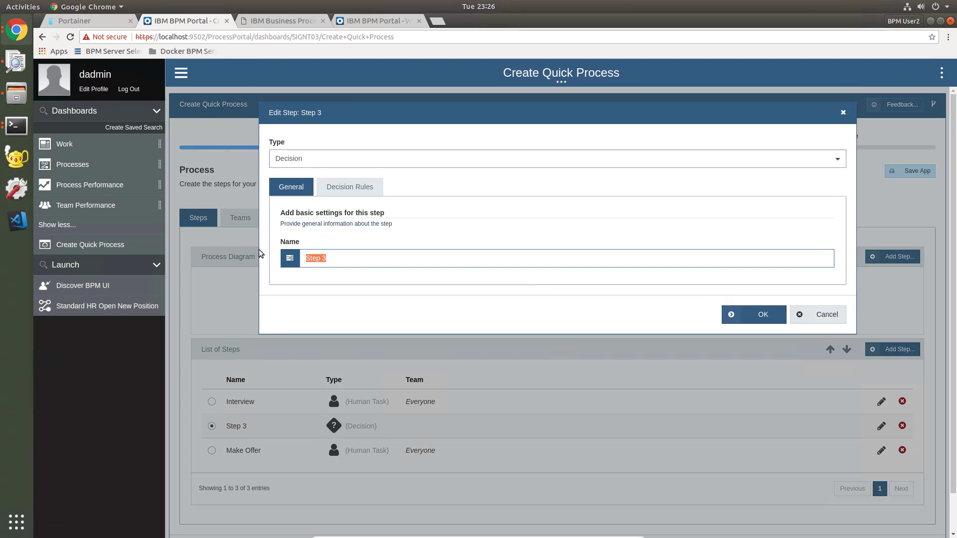
pyautogui.write('Shouold')
pyautogui.press('BackSpace')
pyautogui.press('BackSpace')
pyautogui.press('BackSpace')
pyautogui.write('ld Hire')
# Give Should Hire a rule routing to [End of Process] when Hire? equals False
pyautogui.click(354, 186)
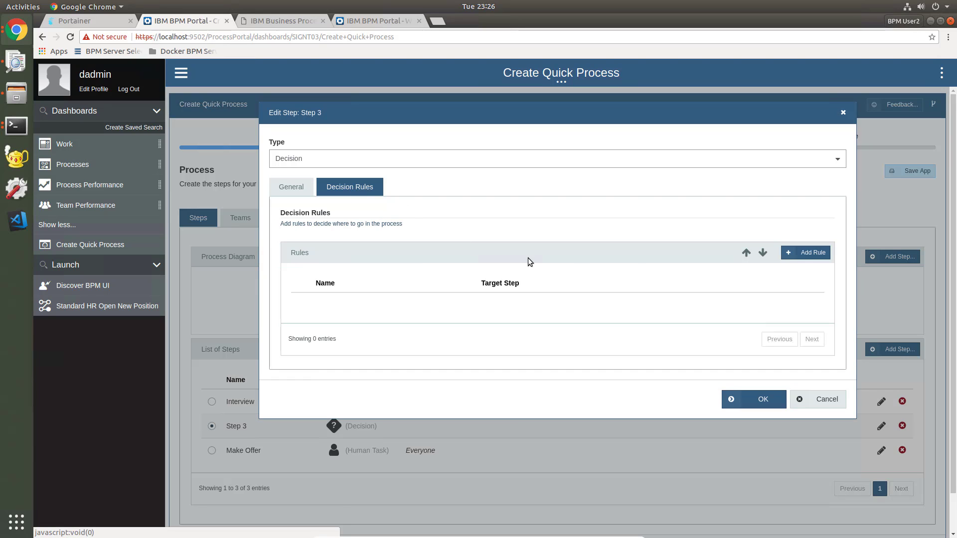
pyautogui.click(812, 251)
pyautogui.click(411, 201)
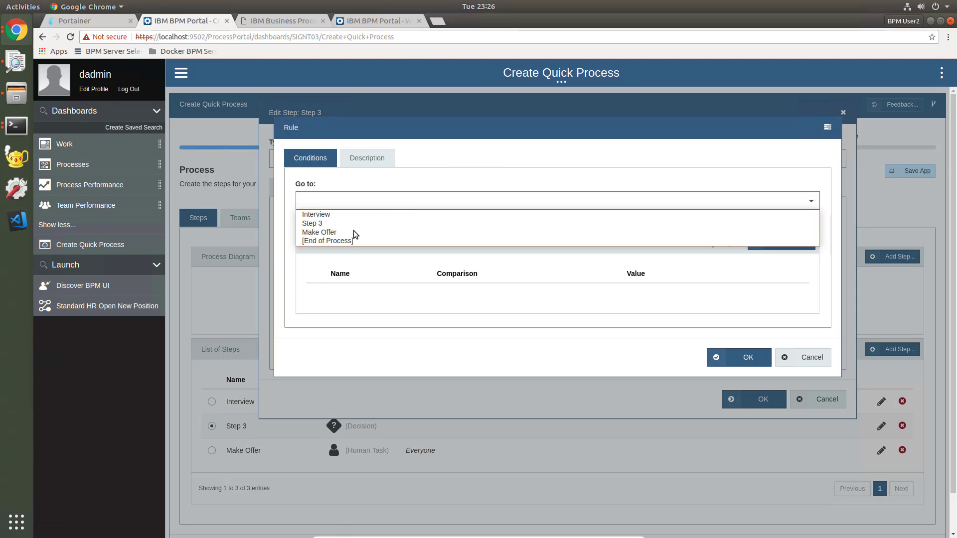
pyautogui.click(346, 241)
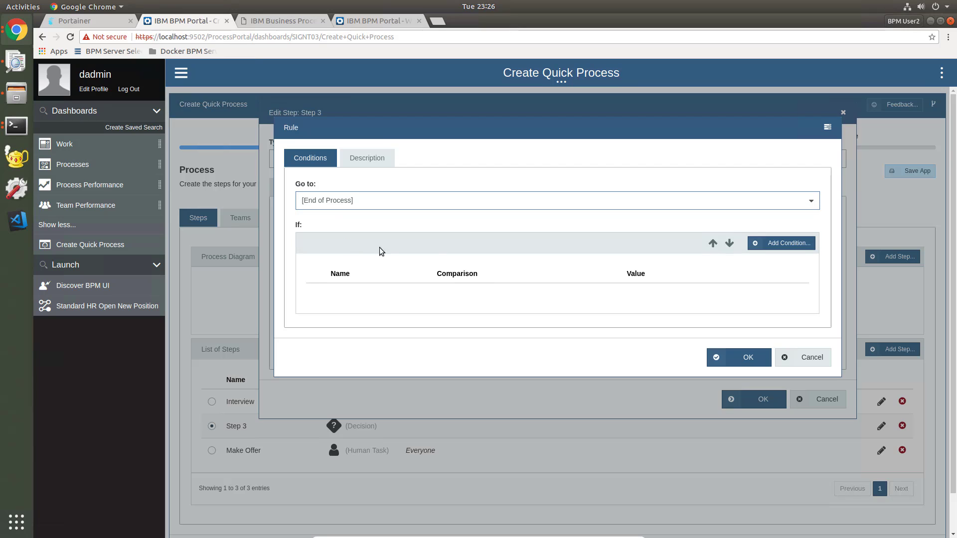
pyautogui.click(800, 244)
pyautogui.click(490, 184)
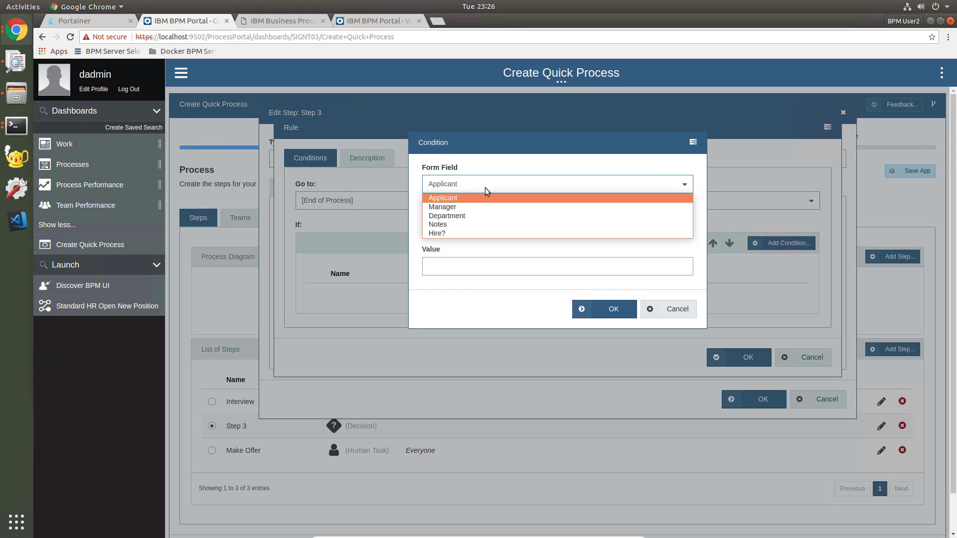
pyautogui.click(442, 232)
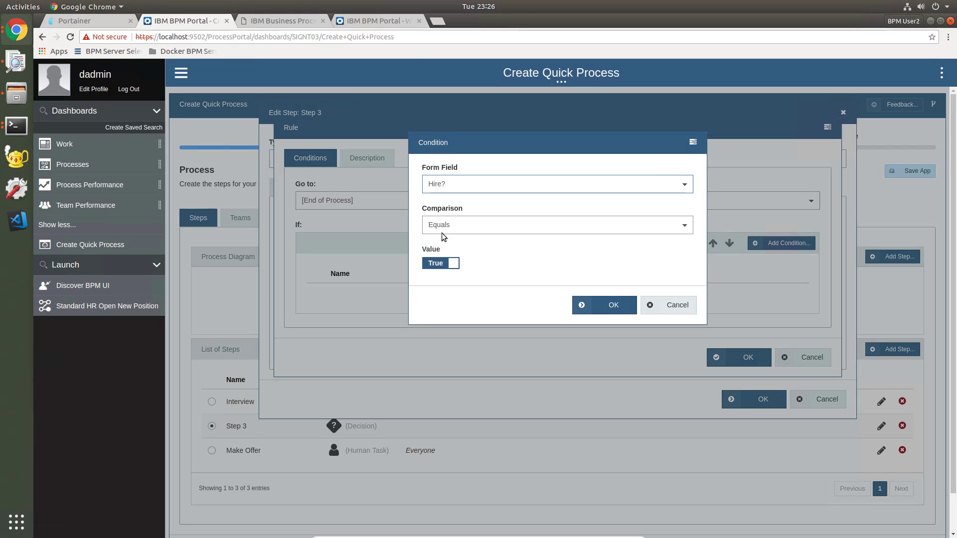
pyautogui.click(454, 262)
pyautogui.click(611, 308)
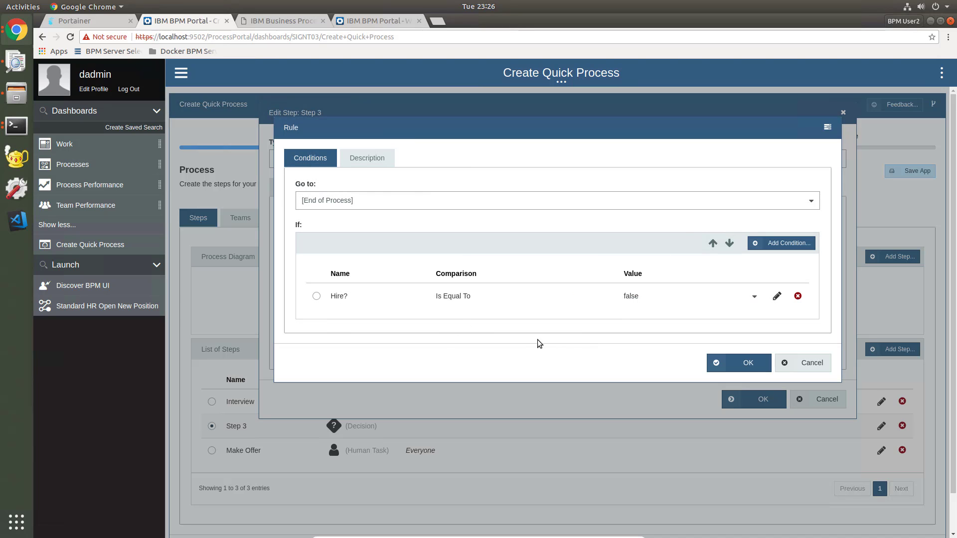
pyautogui.click(742, 365)
pyautogui.click(755, 405)
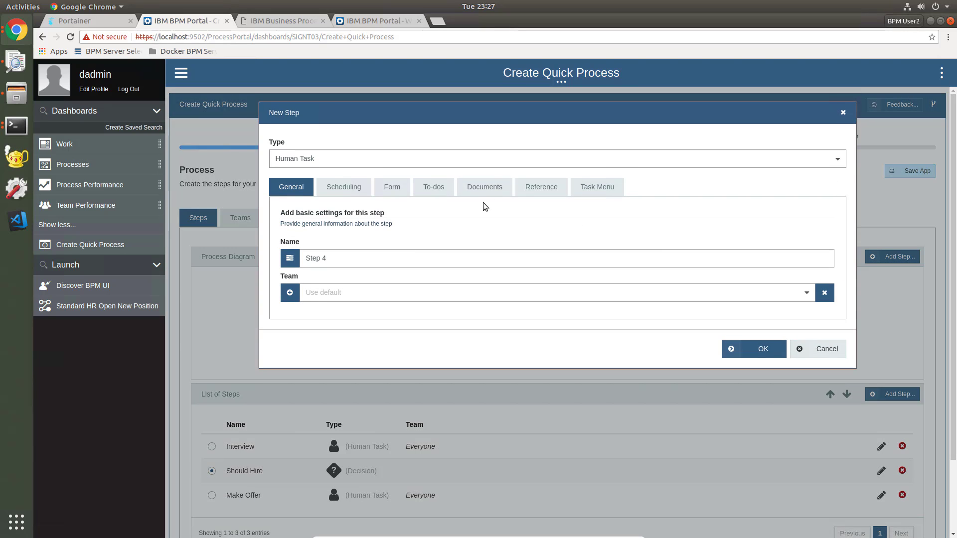
# Make the new step a System Step, browse its Service Link connectors, then cancel it
pyautogui.click(316, 157)
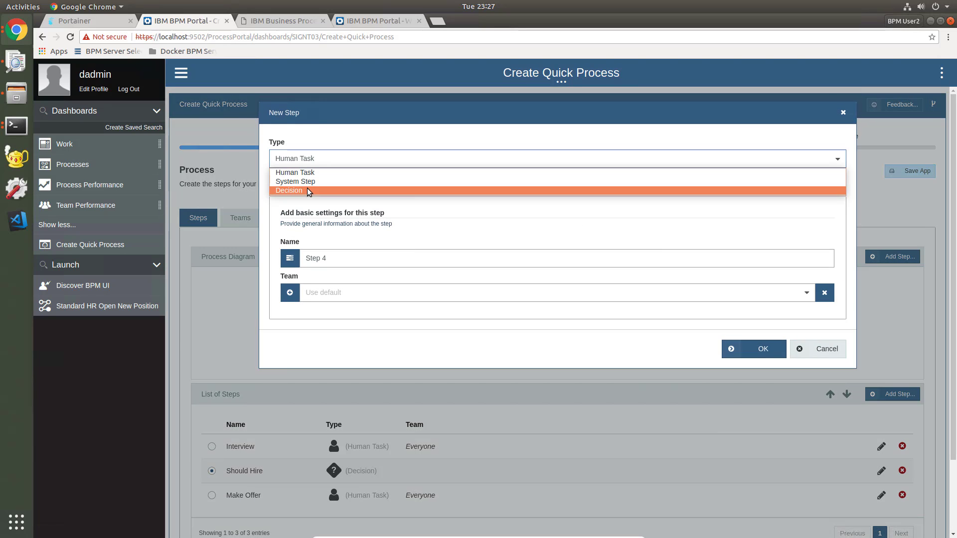
pyautogui.click(309, 182)
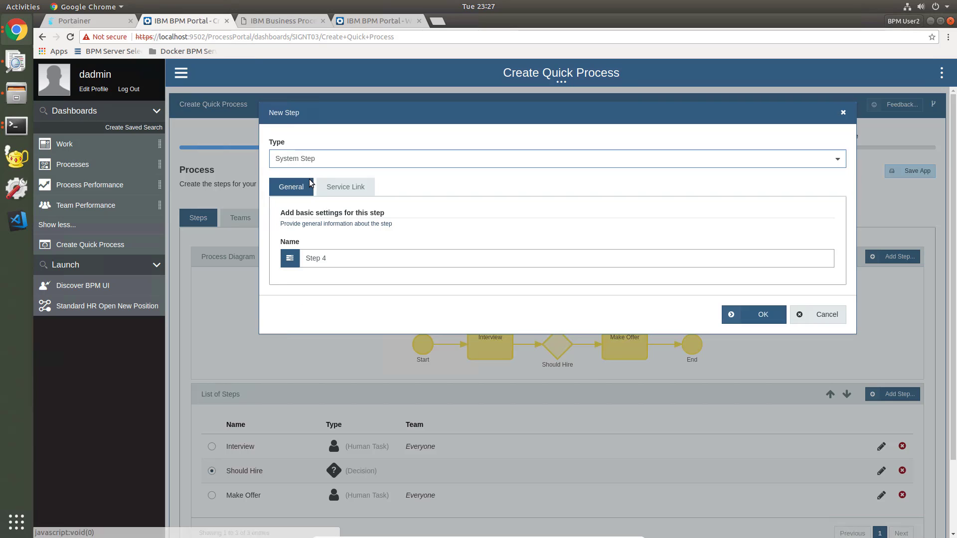
pyautogui.click(351, 192)
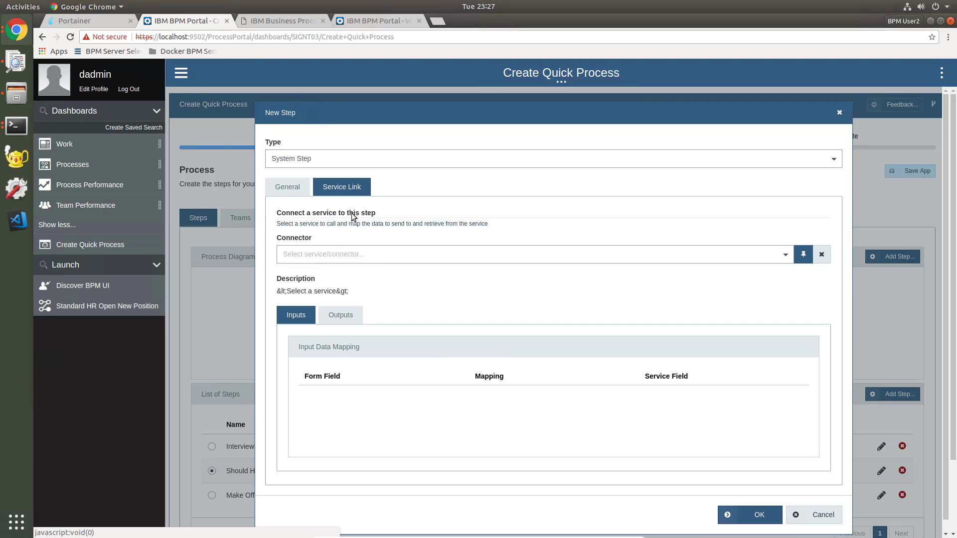
pyautogui.click(348, 253)
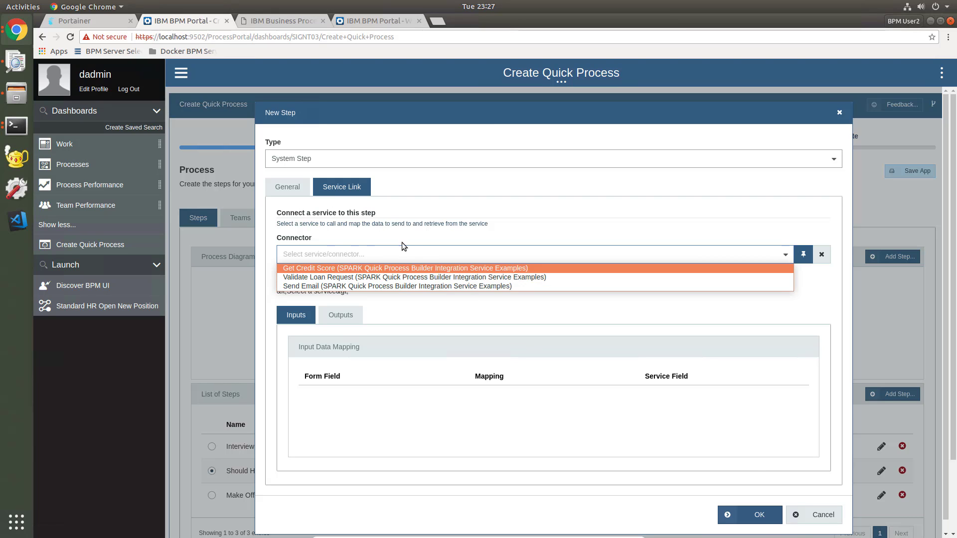
pyautogui.click(822, 518)
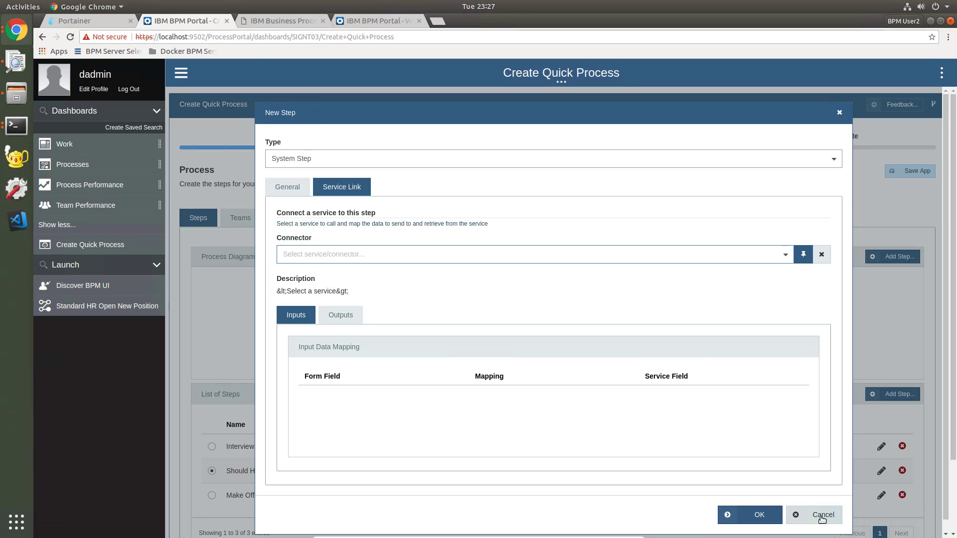
pyautogui.click(821, 518)
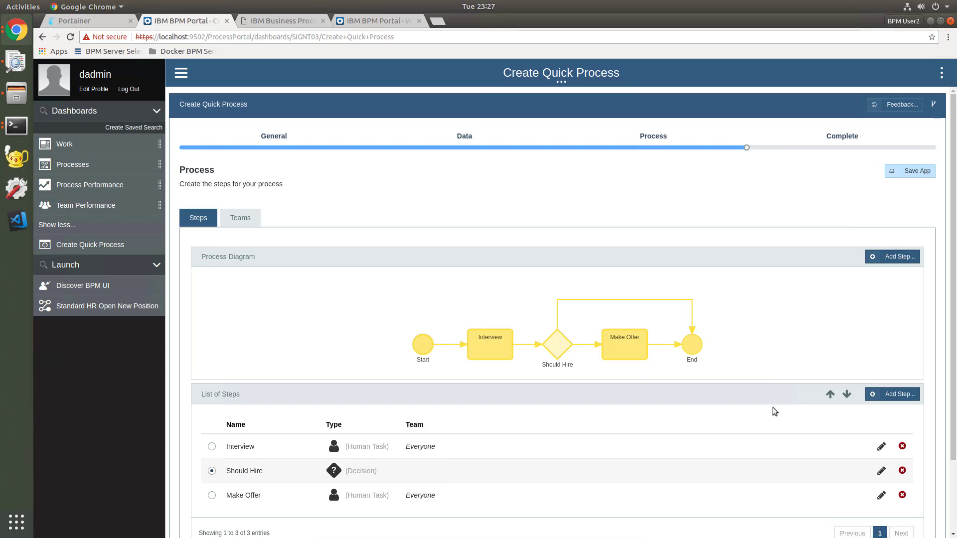
# Set Applicant, Manager, Department, Notes and Hire? to Read-Only on the Make Offer form
pyautogui.doubleClick(620, 345)
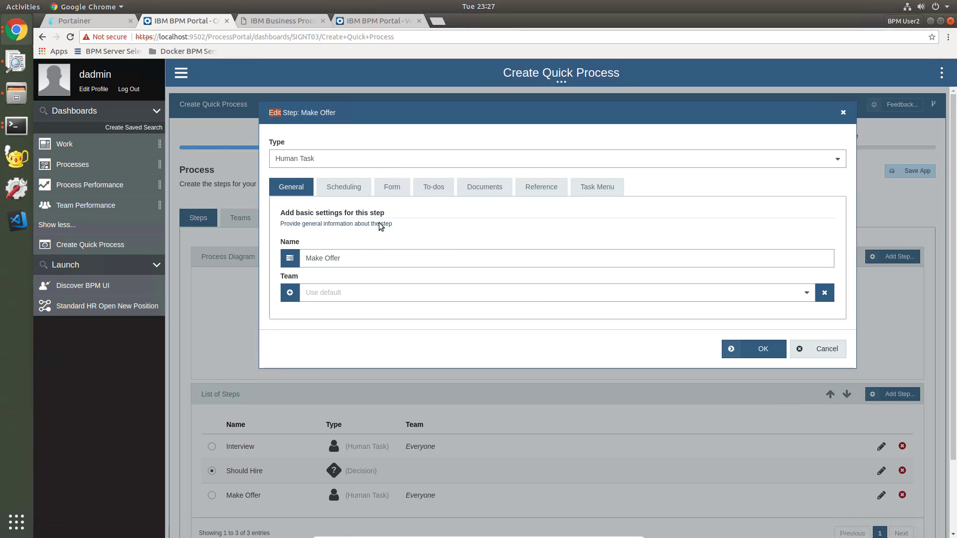
pyautogui.click(397, 189)
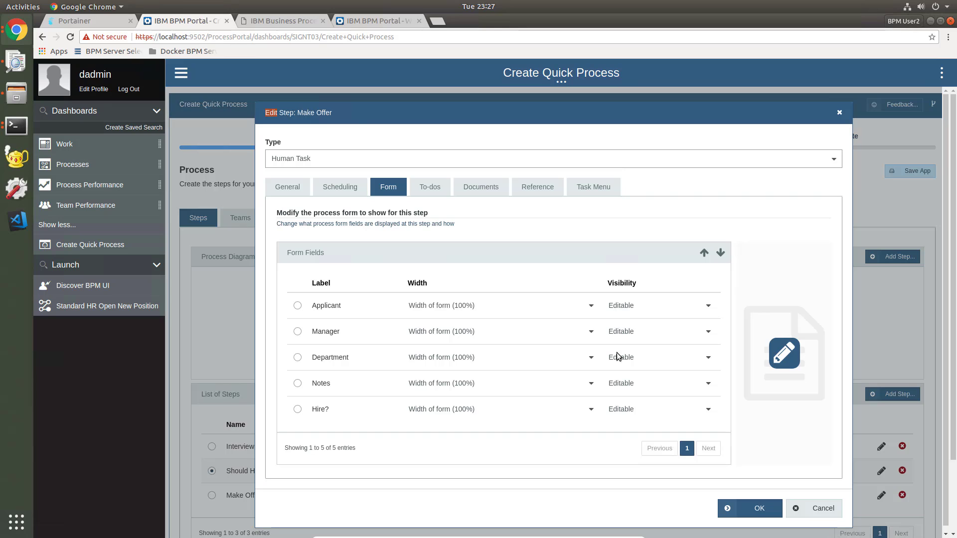
pyautogui.click(620, 306)
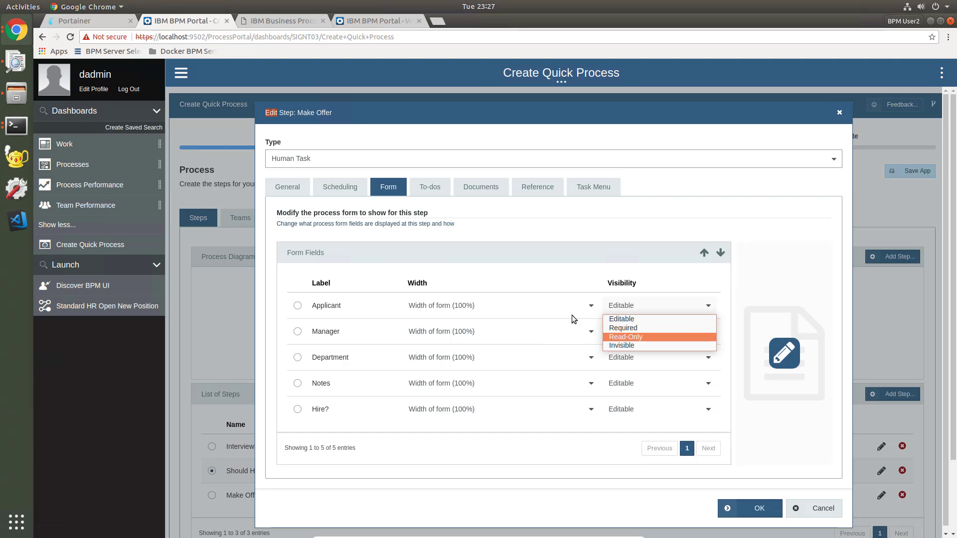
pyautogui.click(616, 306)
pyautogui.click(616, 306)
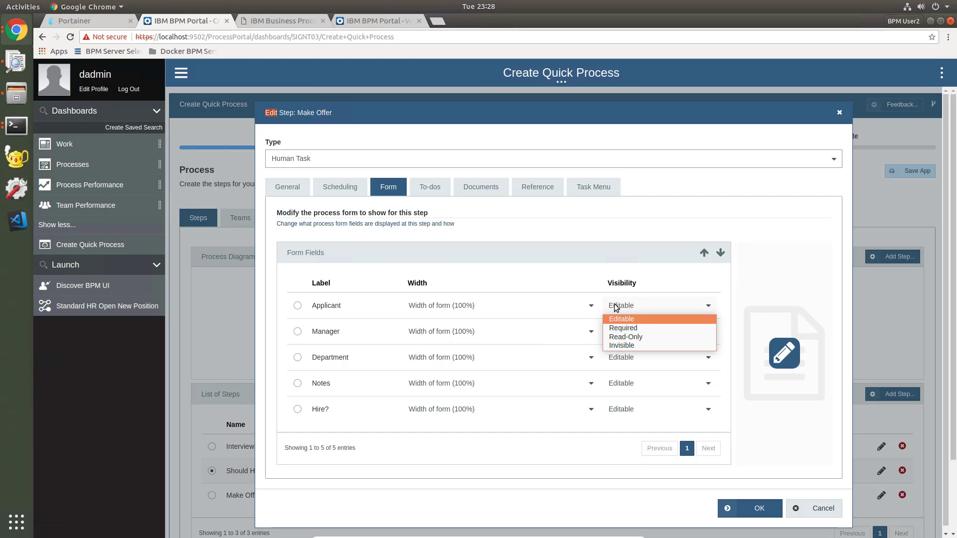
pyautogui.click(626, 337)
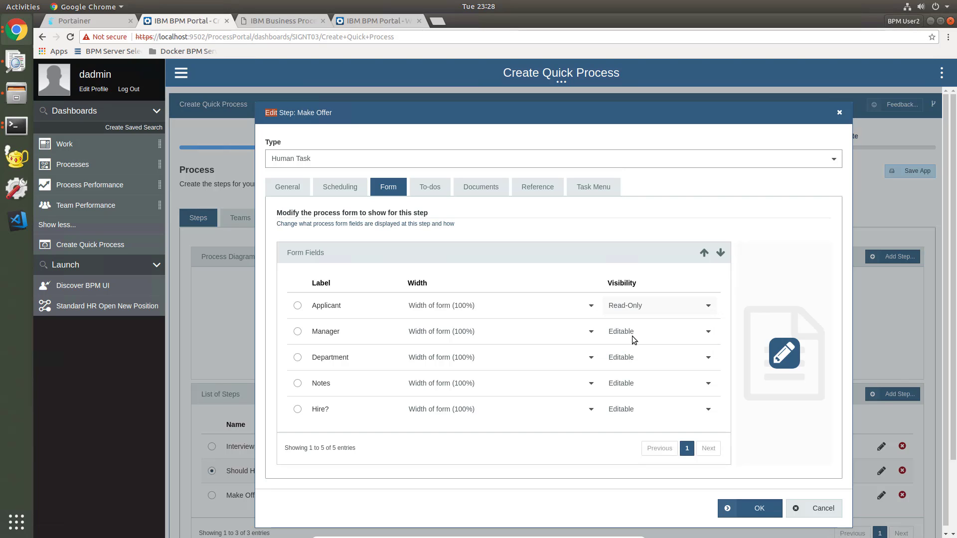
pyautogui.click(625, 333)
pyautogui.click(627, 363)
pyautogui.click(626, 360)
pyautogui.click(626, 389)
pyautogui.click(625, 388)
pyautogui.click(624, 415)
pyautogui.click(622, 411)
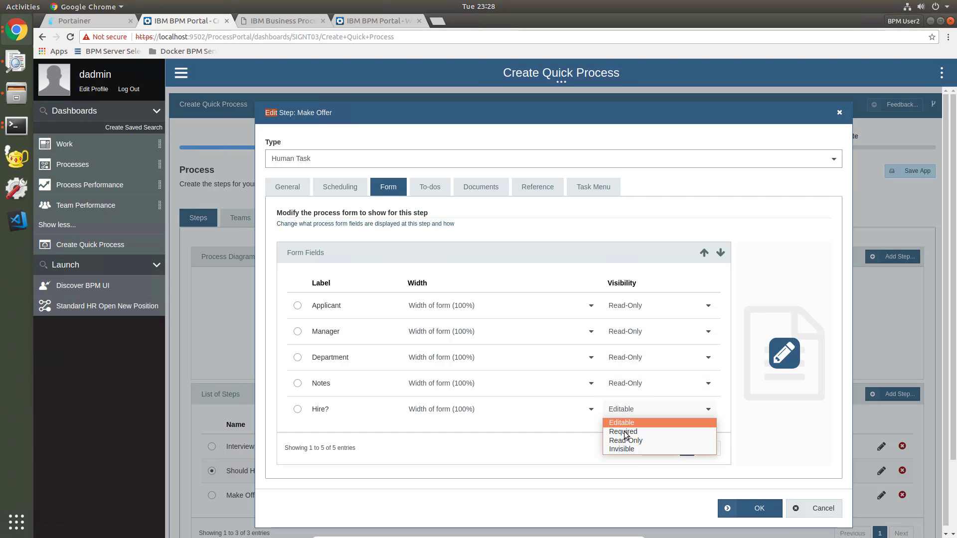
pyautogui.click(623, 441)
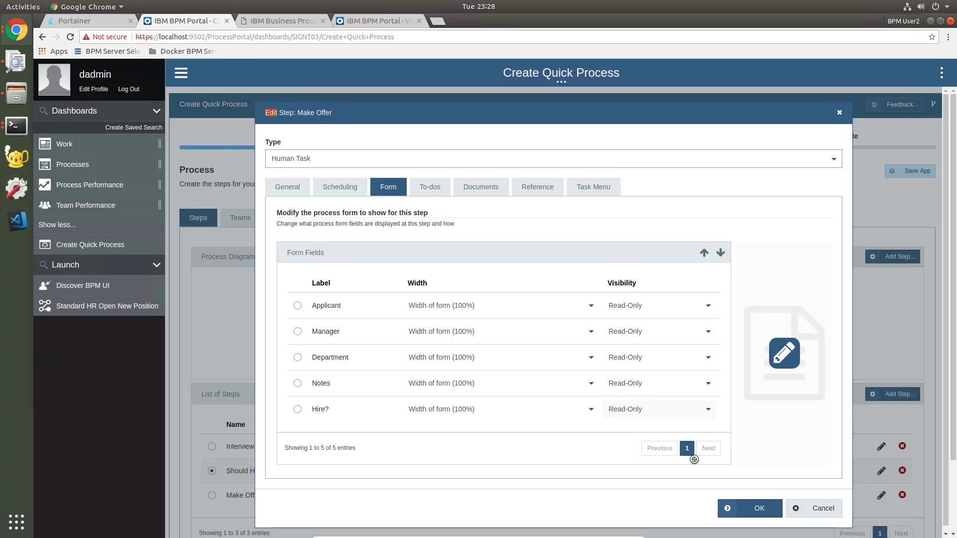
pyautogui.click(759, 508)
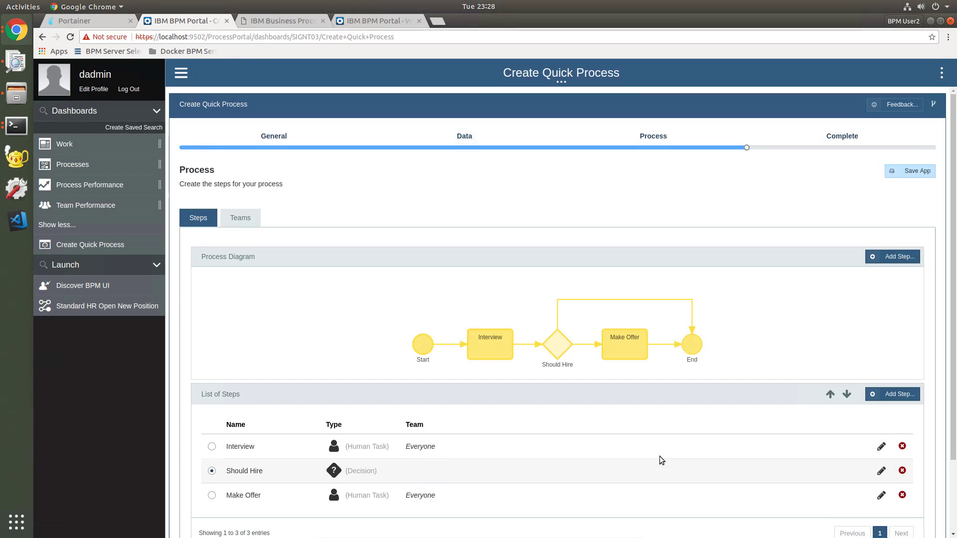
# In Make Offer's form layout editor, drag Notes around, then return it above Hire?
pyautogui.click(632, 342)
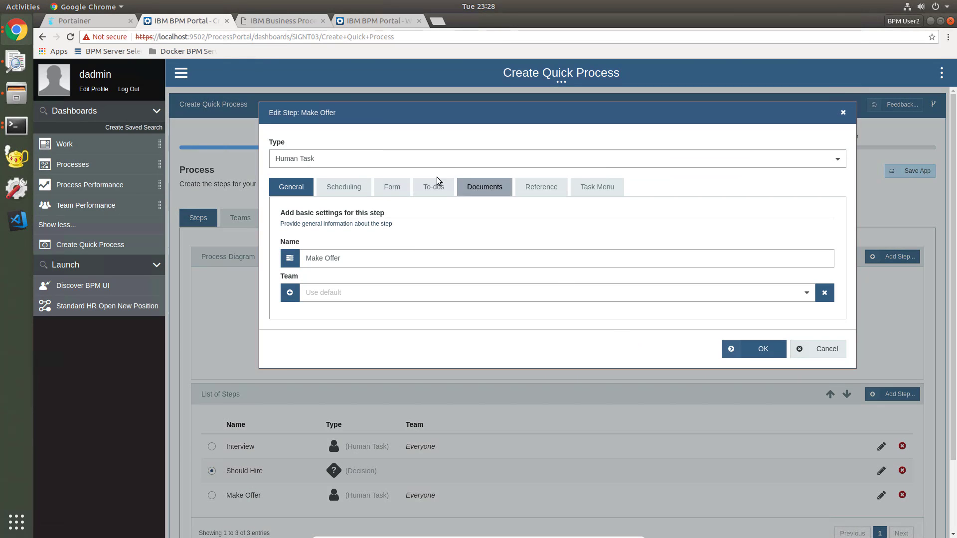
pyautogui.click(396, 193)
pyautogui.click(800, 360)
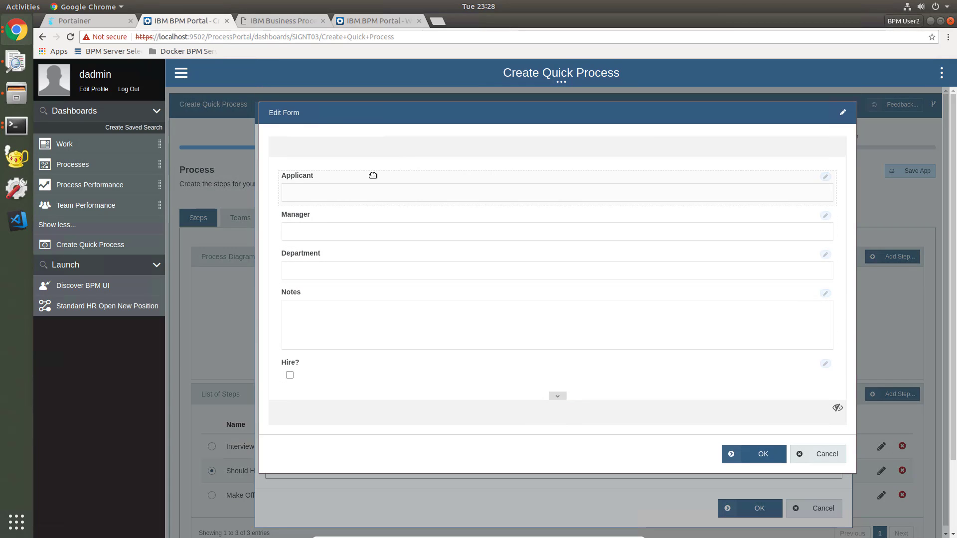
pyautogui.moveTo(363, 301); pyautogui.dragTo(352, 172)
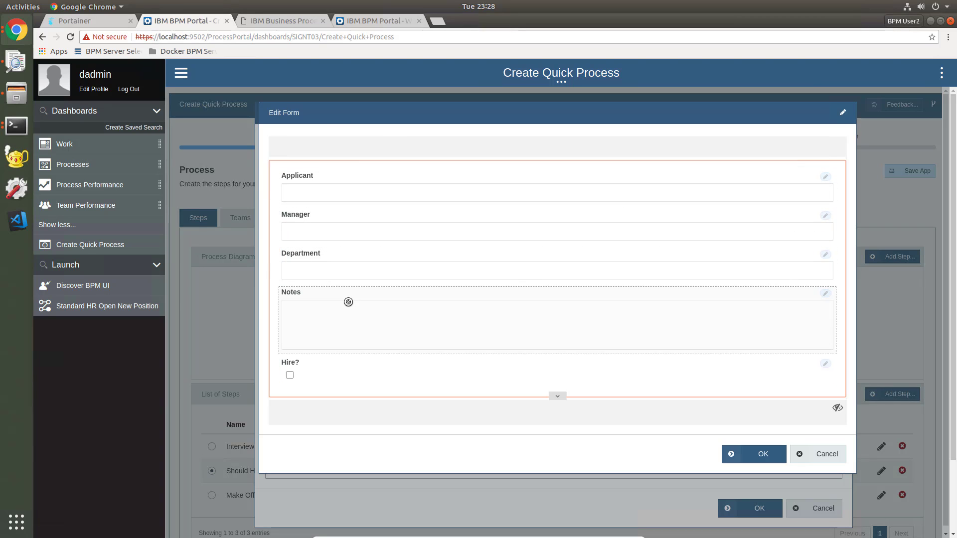
pyautogui.moveTo(322, 211); pyautogui.dragTo(302, 349)
pyautogui.moveTo(331, 259); pyautogui.dragTo(310, 369)
pyautogui.click(759, 455)
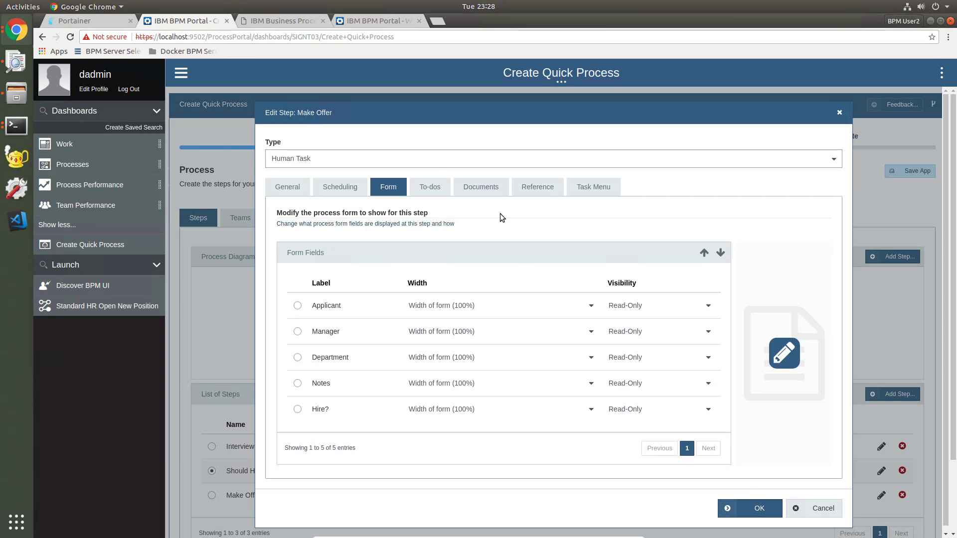
# Add a to-do 'Send email to the applicant' described 'Inform the application of their interview status'
pyautogui.click(430, 188)
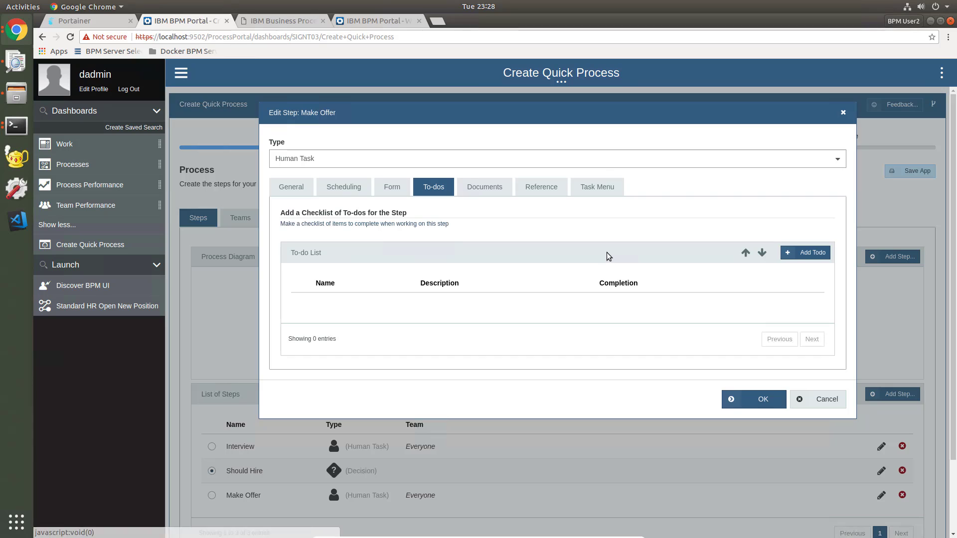
pyautogui.click(813, 255)
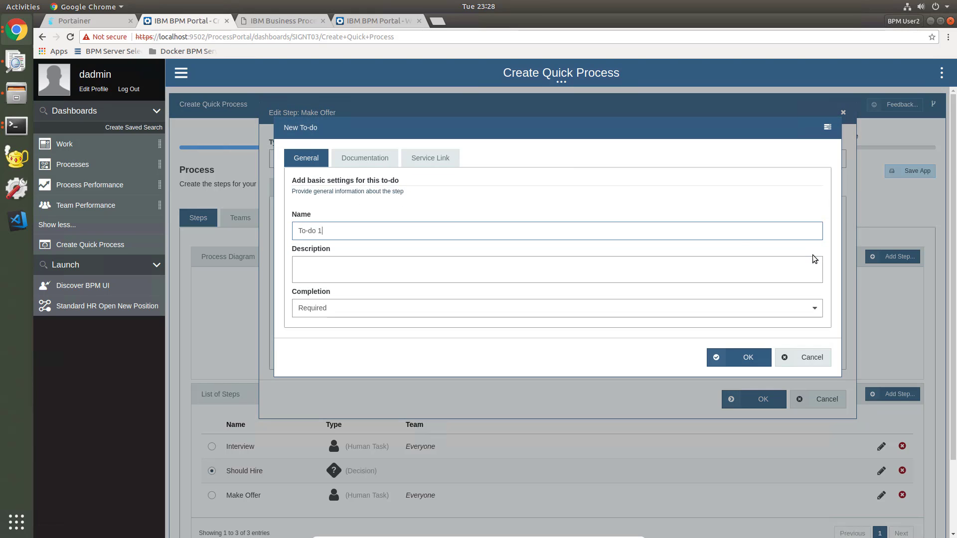
pyautogui.hotkey('ctrl', 'a')
pyautogui.write('Send')
pyautogui.write(' email to t')
pyautogui.write('he use')
pyautogui.press('BackSpace')
pyautogui.press('BackSpace')
pyautogui.write('applicant')
pyautogui.click(364, 259)
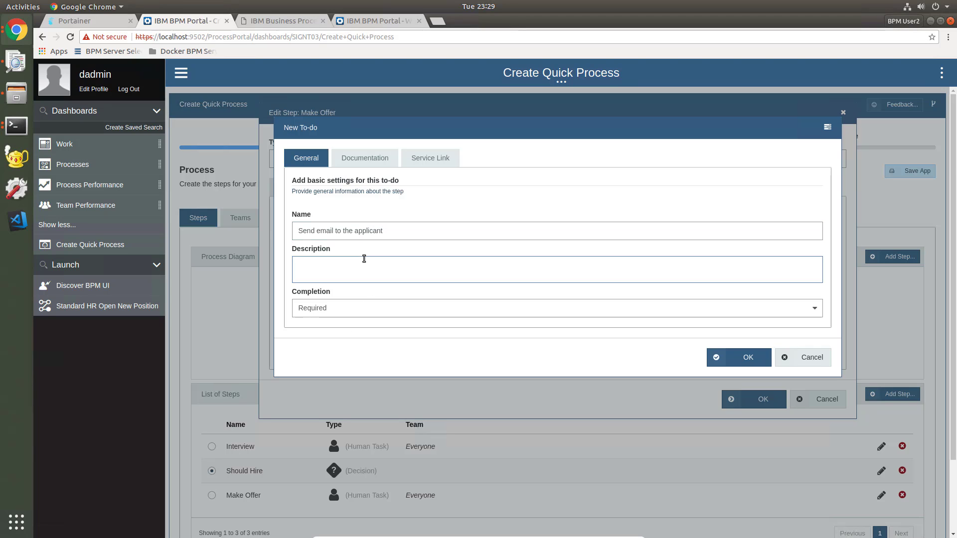
pyautogui.write('Inform the application of their interview status')
# Link the to-do to the Send Email service, leaving sender and recipient addresses unmapped
pyautogui.click(442, 157)
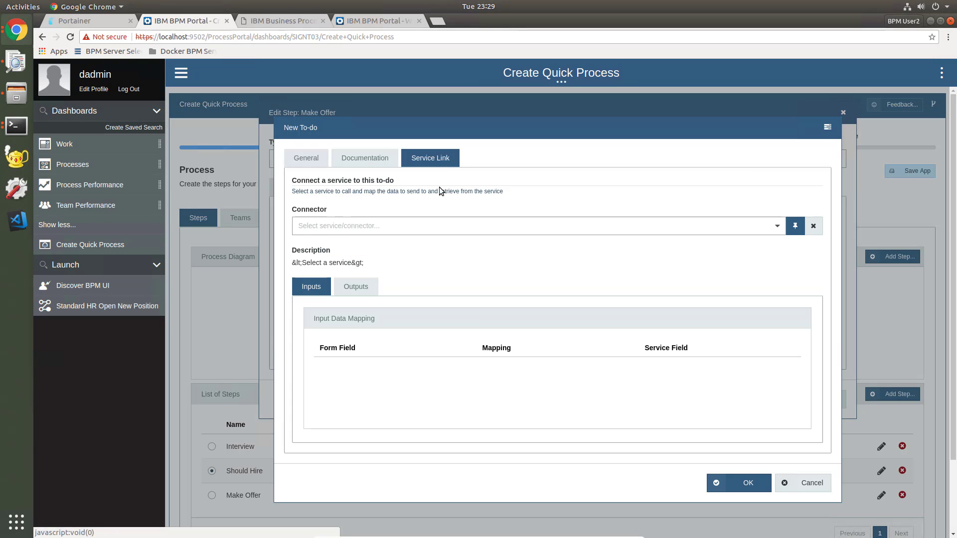
pyautogui.click(434, 228)
pyautogui.click(406, 256)
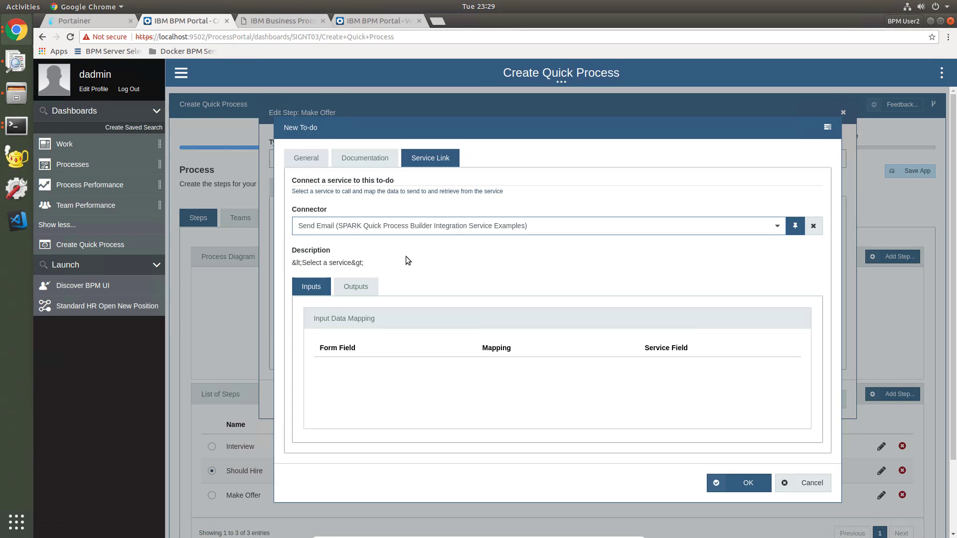
pyautogui.click(601, 371)
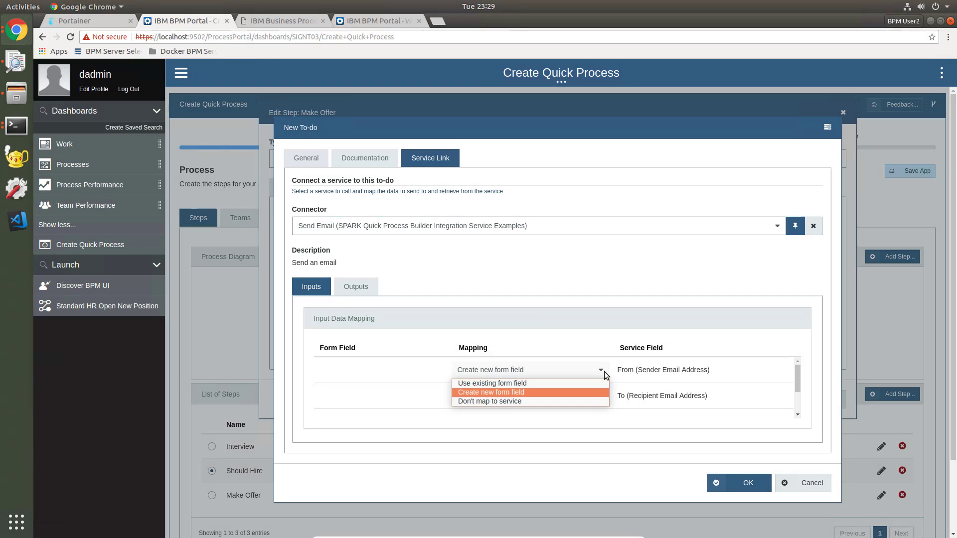
pyautogui.click(548, 401)
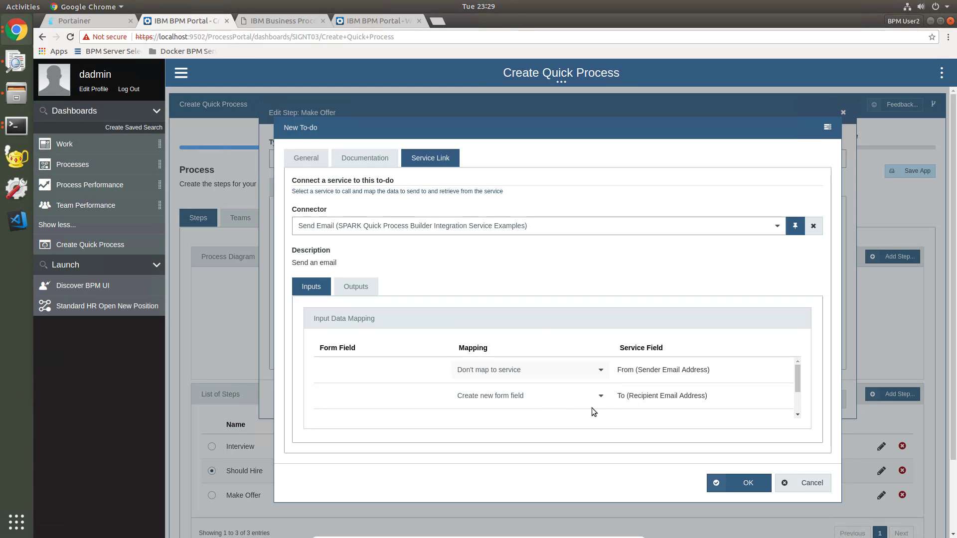
pyautogui.click(602, 399)
pyautogui.click(589, 429)
# Set Subject, Message and Email Status to Don't map and save the to-do
pyautogui.scroll(-2, 596, 390)
pyautogui.click(602, 385)
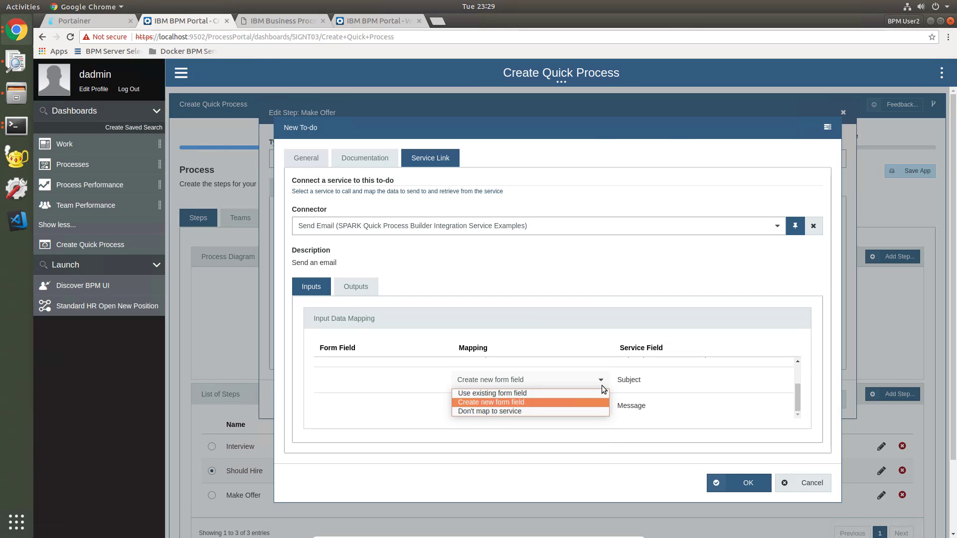
pyautogui.click(592, 409)
pyautogui.click(602, 406)
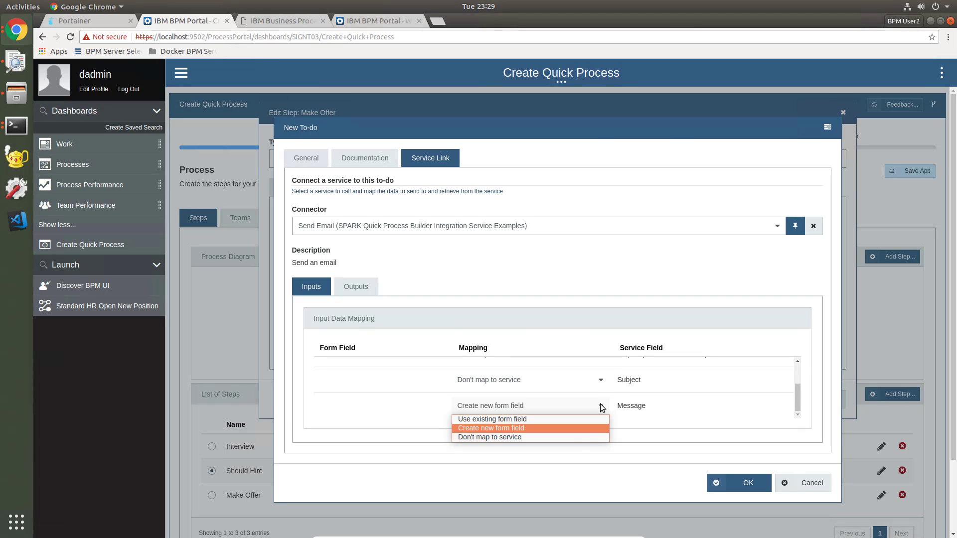
pyautogui.click(579, 440)
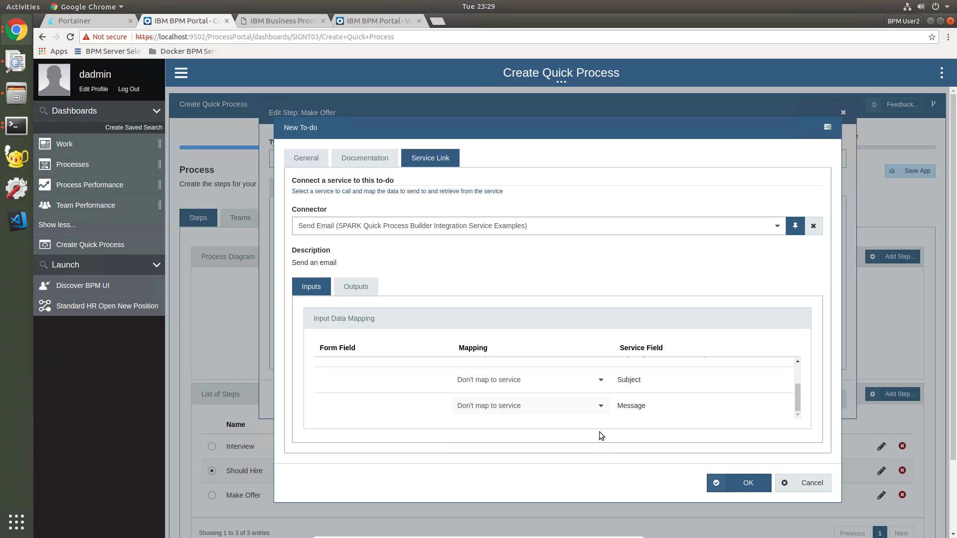
pyautogui.click(356, 287)
pyautogui.click(612, 370)
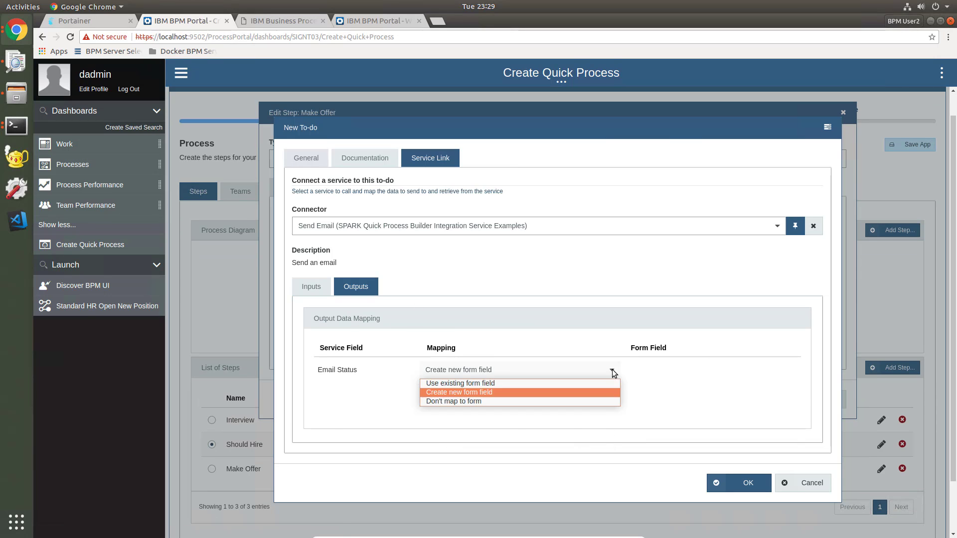
pyautogui.click(592, 400)
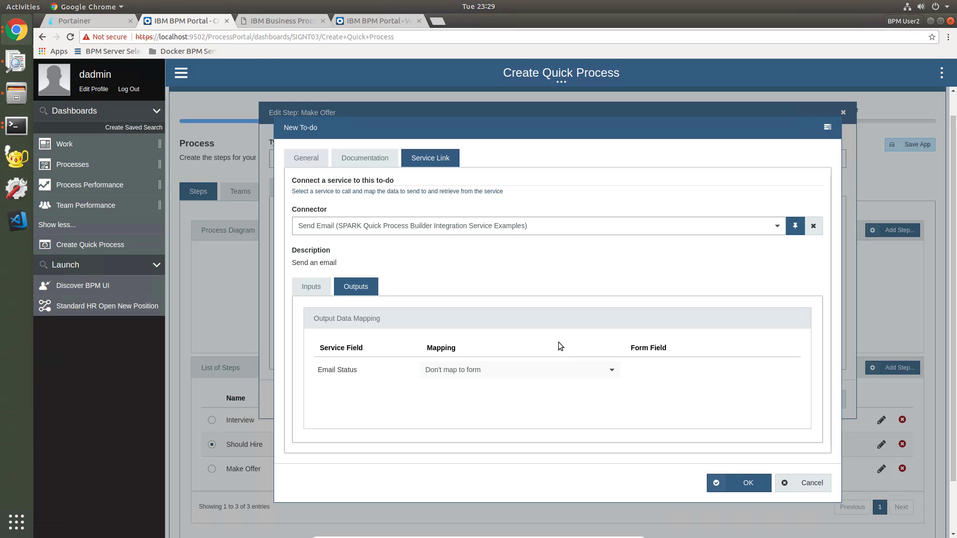
pyautogui.click(743, 485)
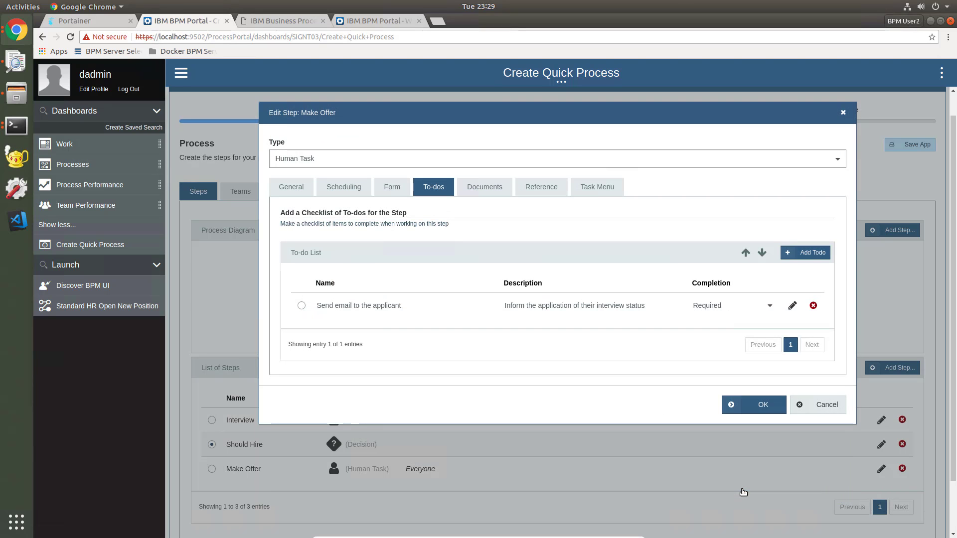
# Save Make Offer, publish the Hiring app to Process Center, and close the finished report
pyautogui.click(760, 406)
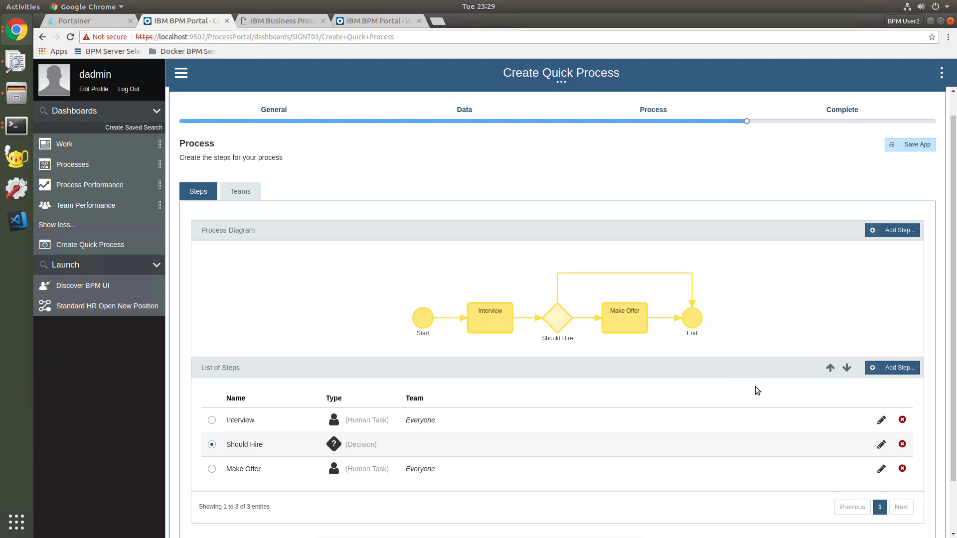
pyautogui.click(843, 110)
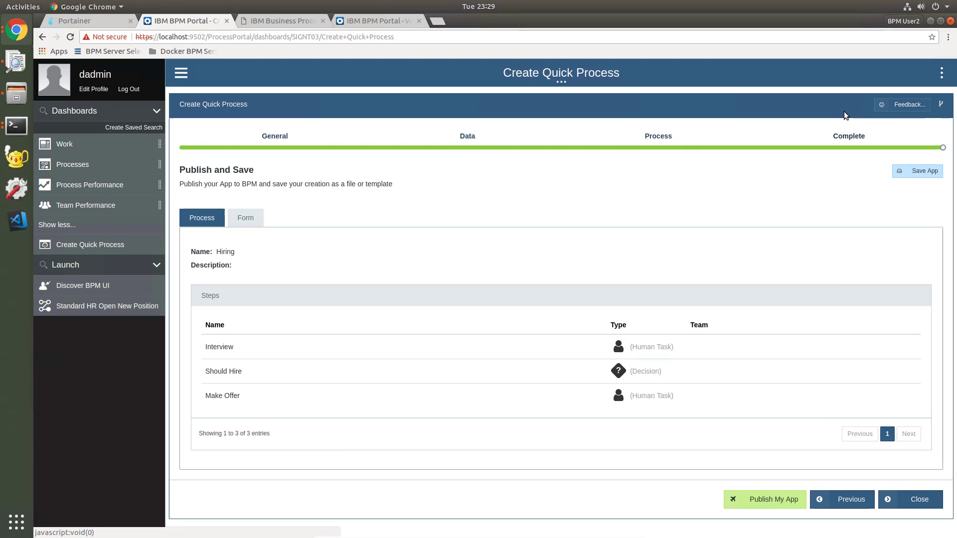
pyautogui.click(786, 503)
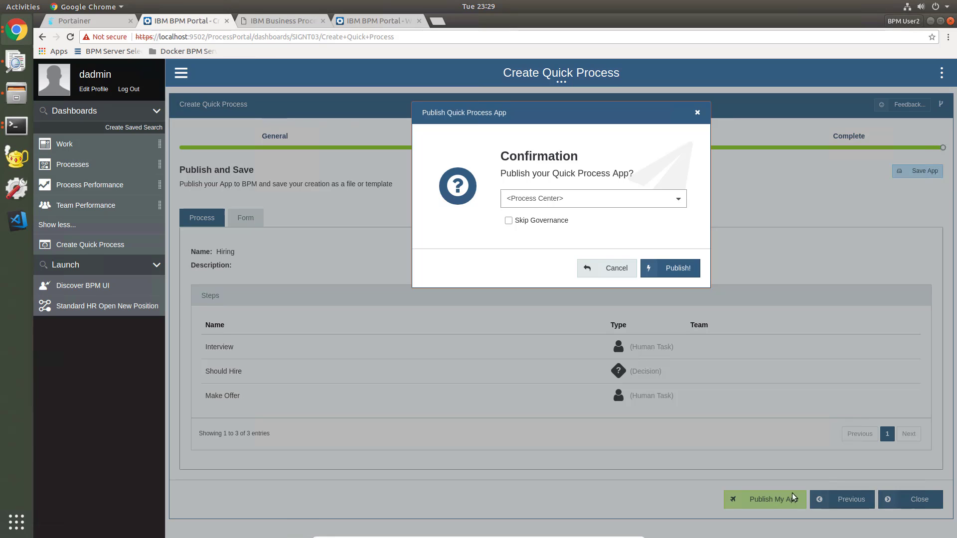
pyautogui.click(677, 270)
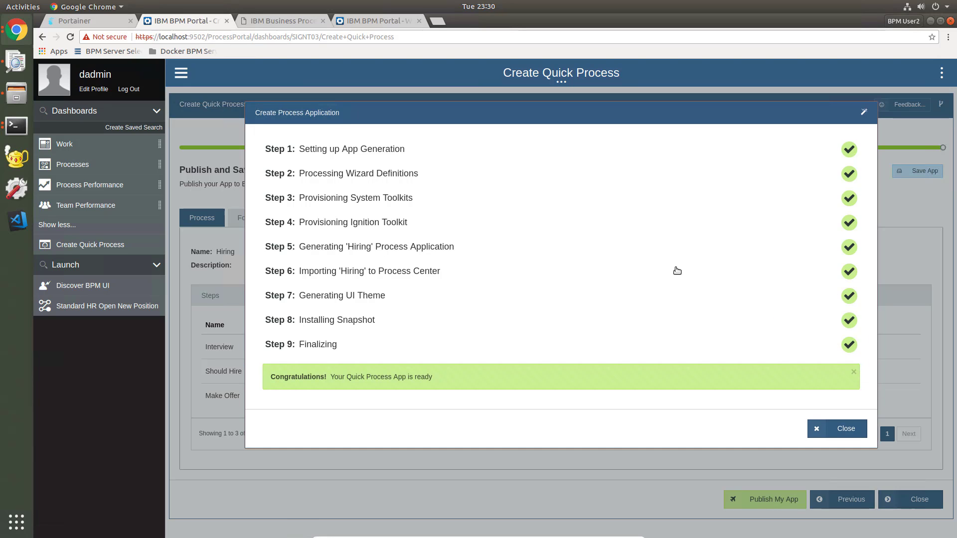
pyautogui.click(832, 430)
# Reload the Work dashboard, launch a new Hiring instance, and open its Interview task
pyautogui.click(391, 19)
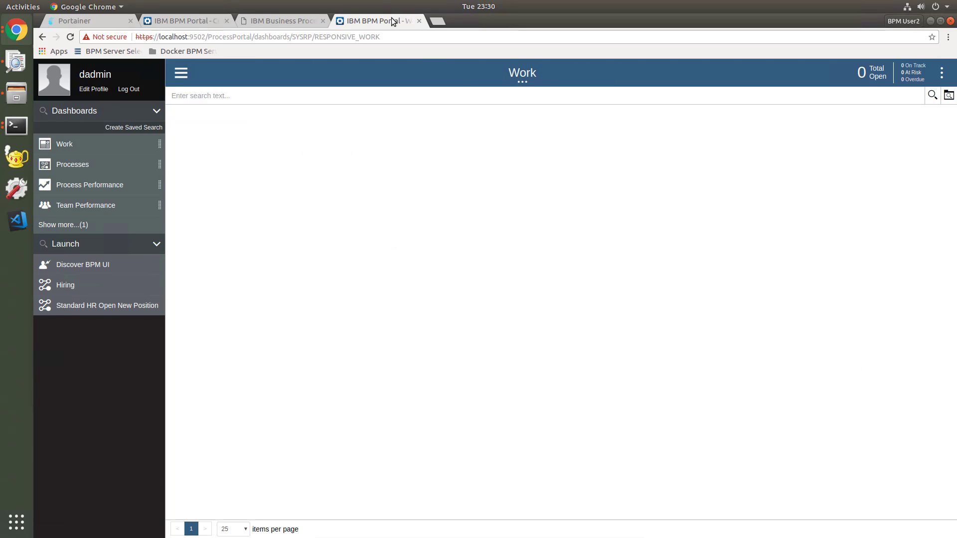
pyautogui.click(71, 37)
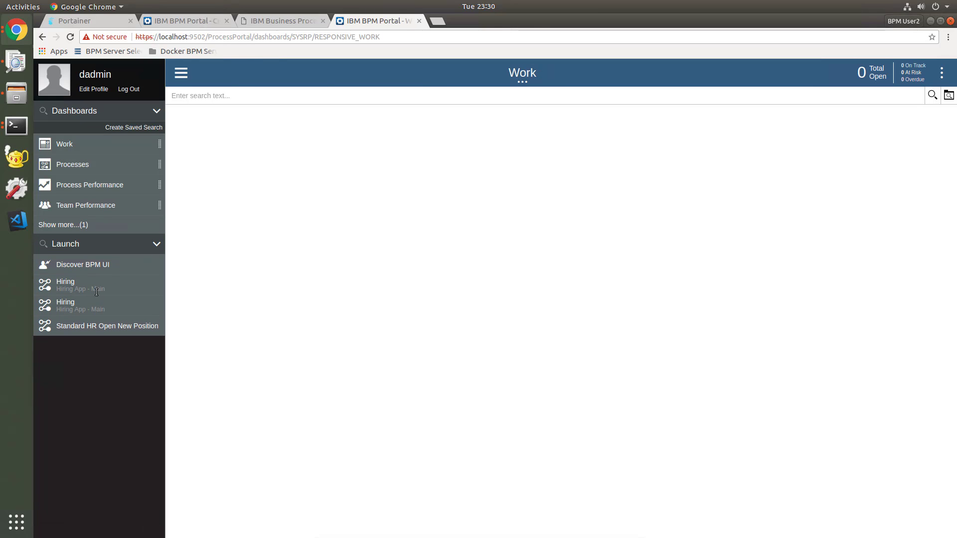
pyautogui.click(70, 285)
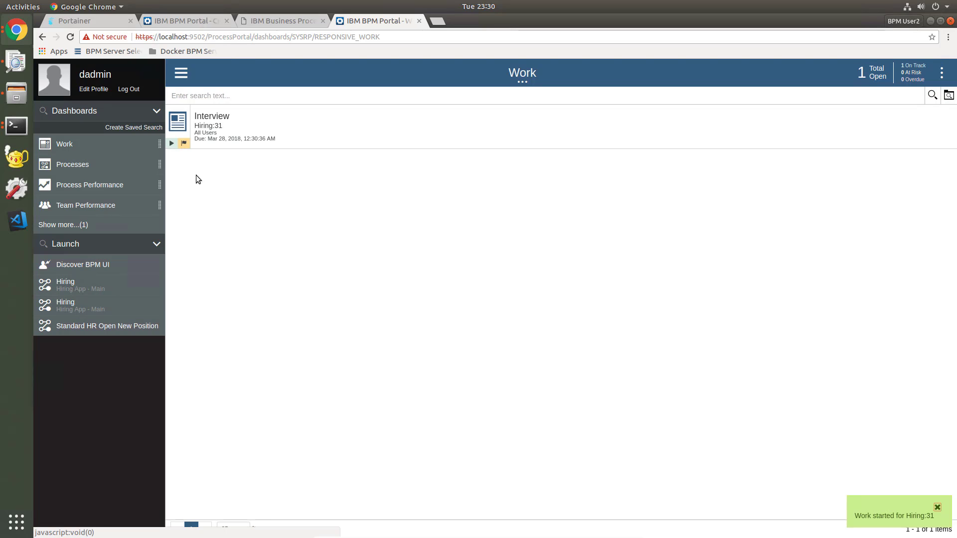
pyautogui.click(211, 117)
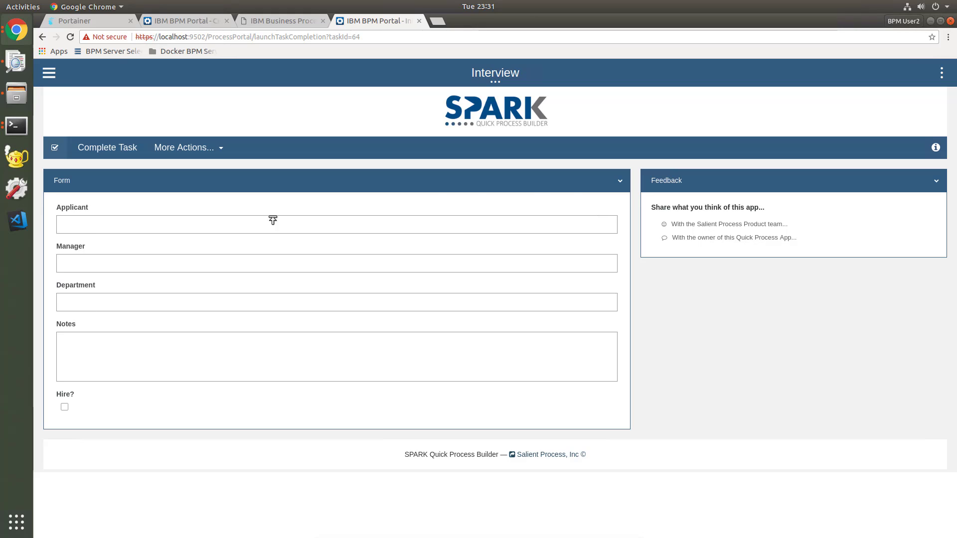
# Fill in applicant and manager names, department XN3, notes 'This guy is not worth it'; complete unhired
pyautogui.click(98, 221)
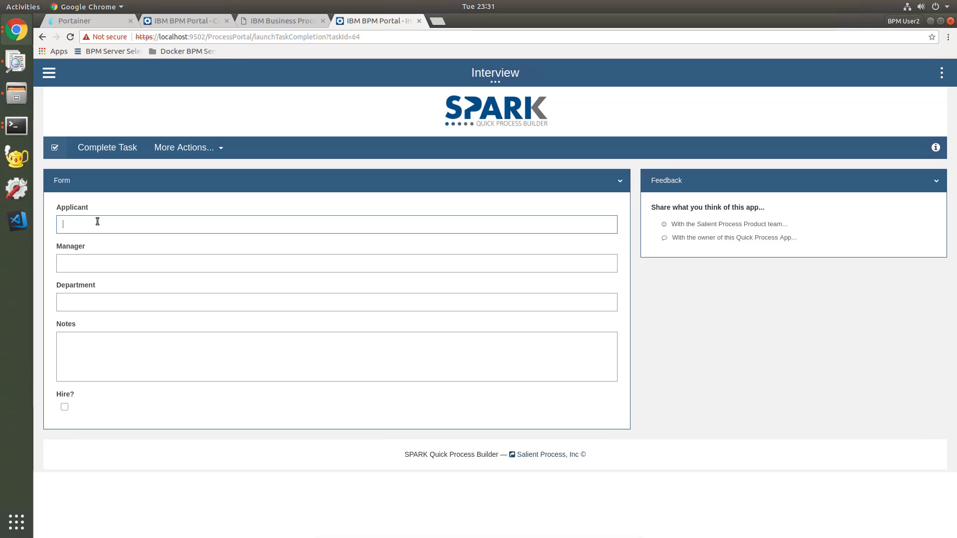
pyautogui.write('Neil')
pyautogui.press('Tab')
pyautogui.write('Eric')
pyautogui.press('Tab')
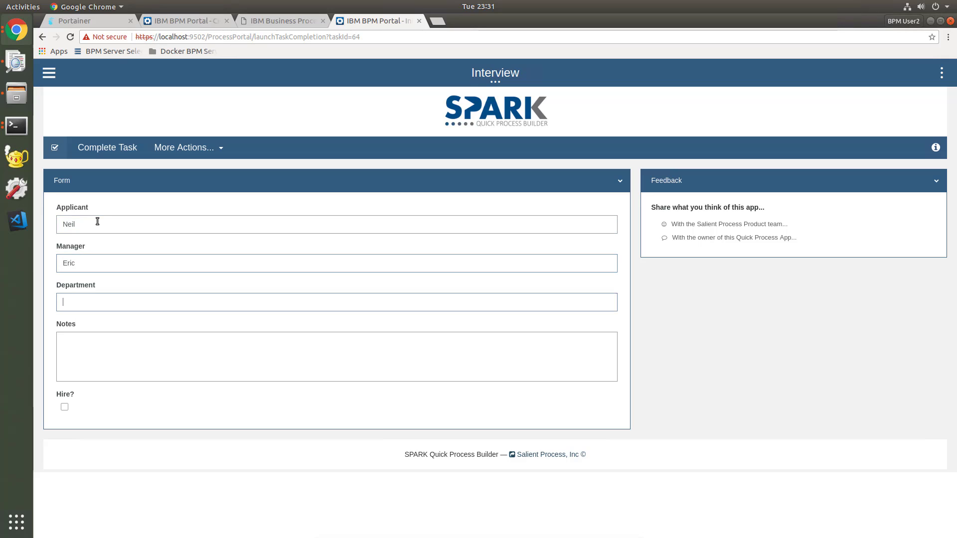
pyautogui.write('XN3')
pyautogui.press('Tab')
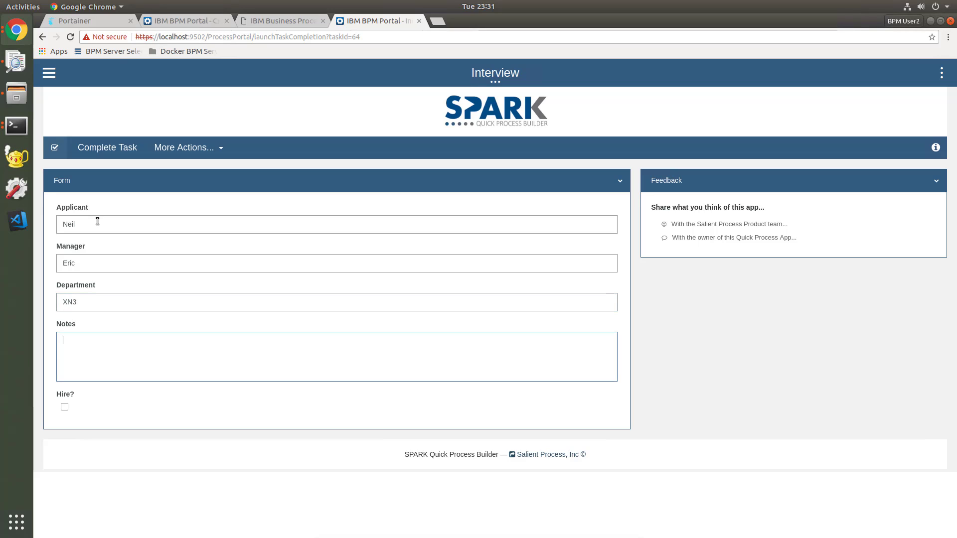
pyautogui.write('This guy is not worth it')
pyautogui.click(113, 151)
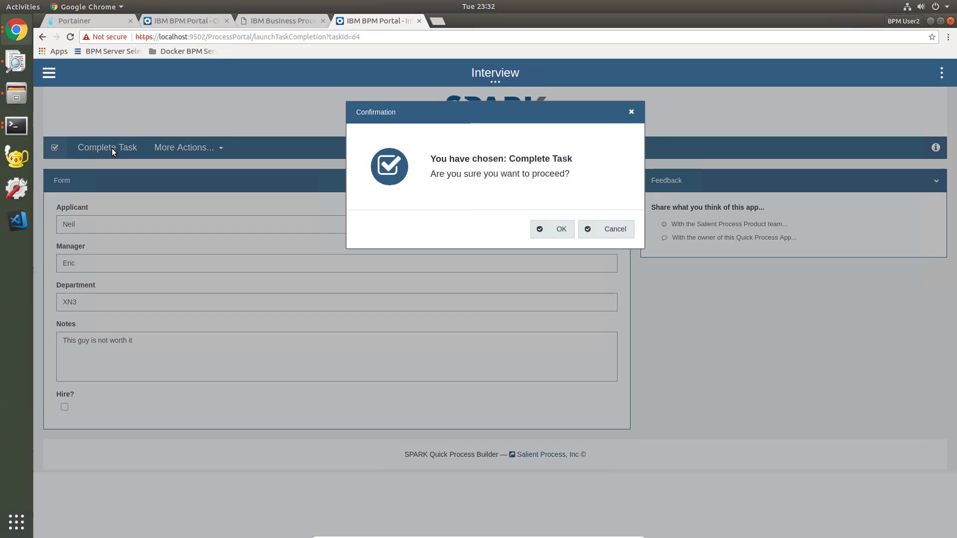
pyautogui.click(562, 230)
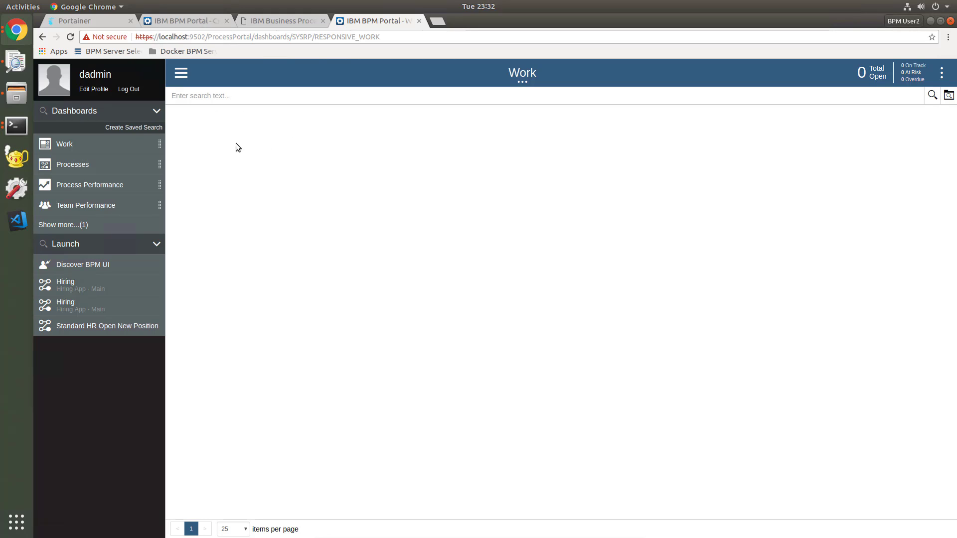
# Start a new Hiring instance and fill its Interview form with applicant and manager names, Department XN3, Notes 'This guys is good!'
pyautogui.click(67, 306)
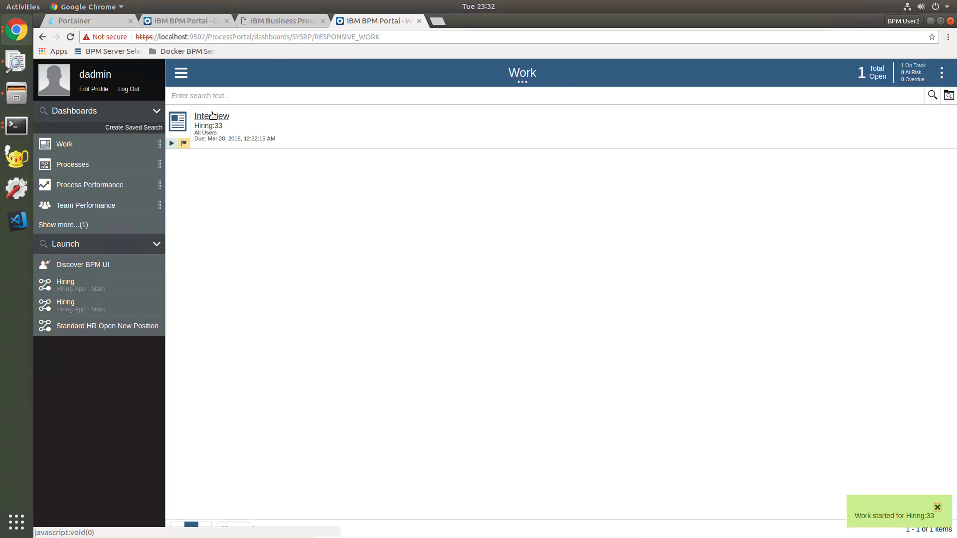
pyautogui.click(212, 116)
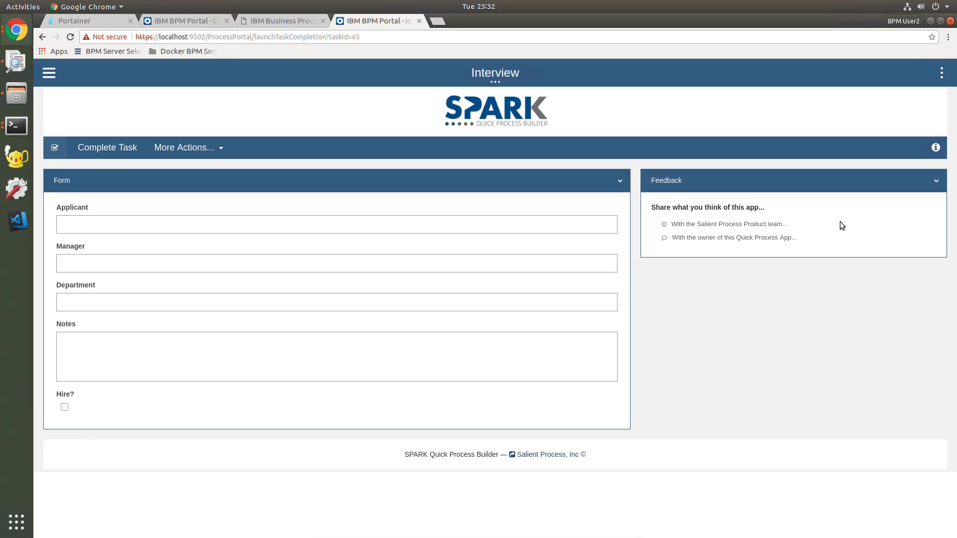
pyautogui.click(91, 226)
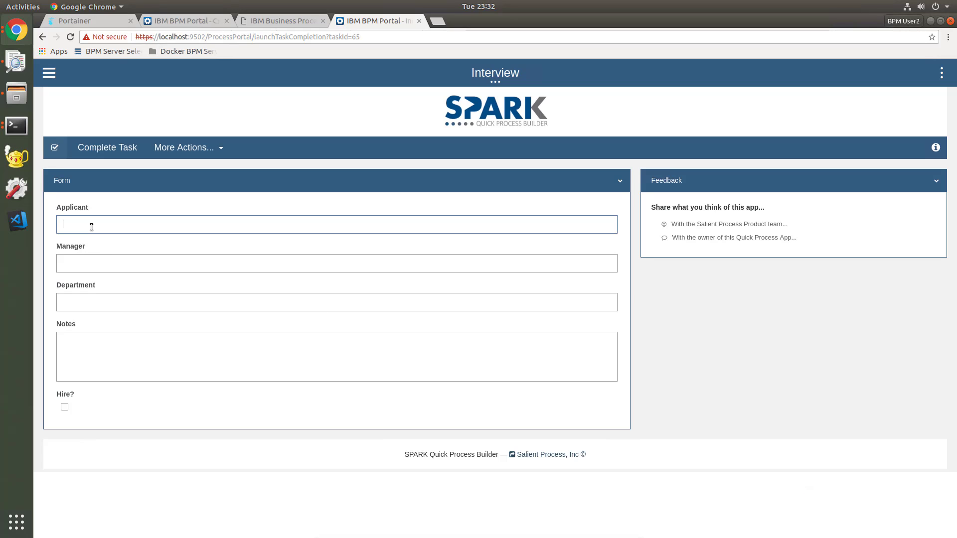
pyautogui.write('Neil')
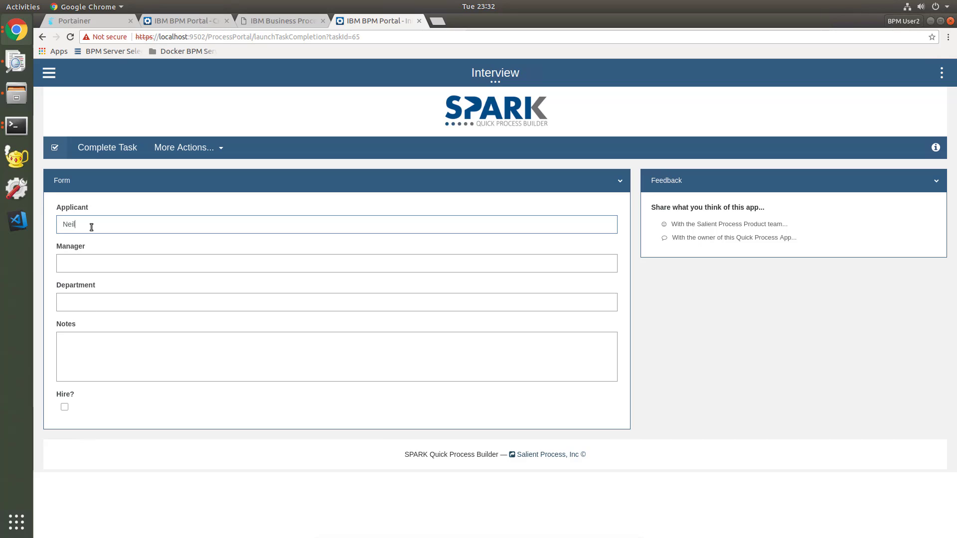
pyautogui.press('Tab')
pyautogui.write('Eric')
pyautogui.press('Tab')
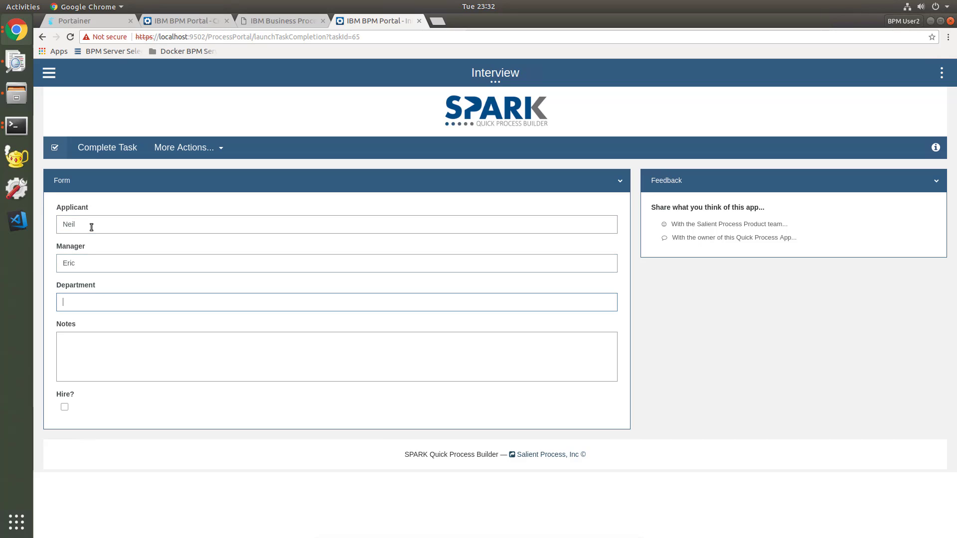
pyautogui.write('XN3')
pyautogui.press('Tab')
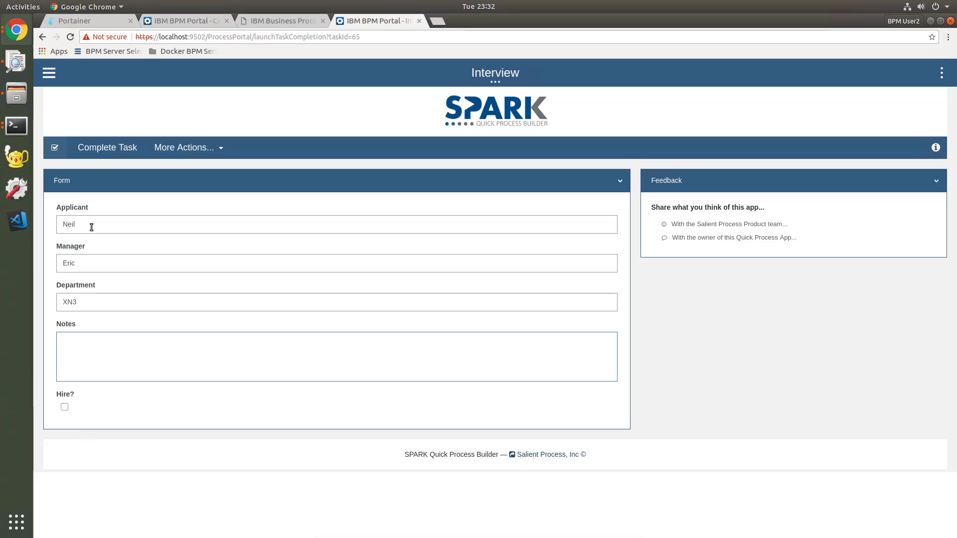
pyautogui.write('This guys is good!')
# Tick Hire? and complete the Interview task
pyautogui.click(65, 408)
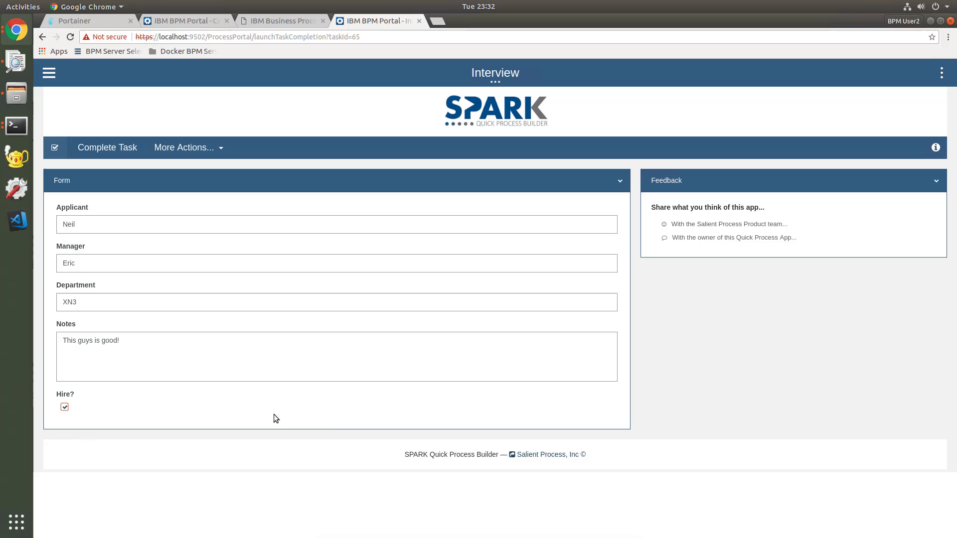
pyautogui.click(121, 148)
pyautogui.click(562, 231)
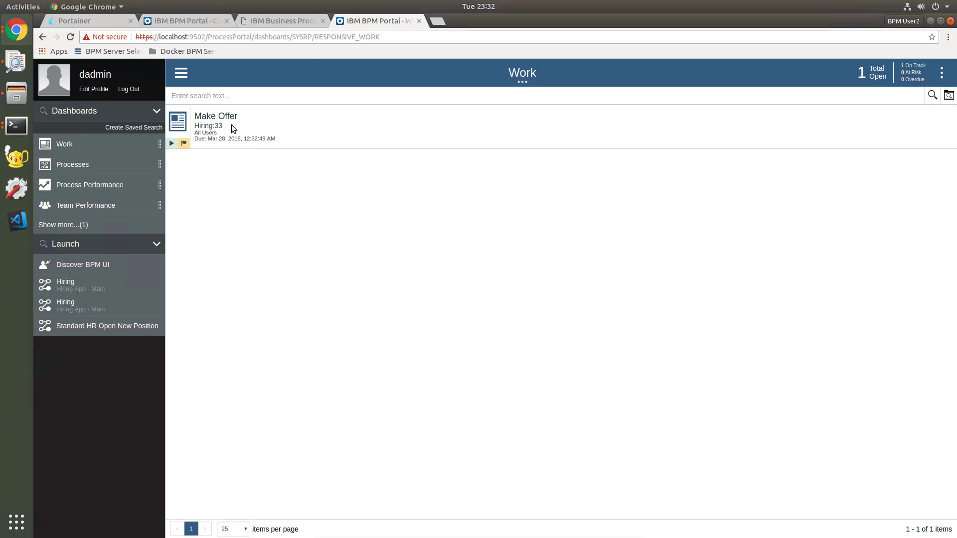
# Open the Make Offer task and dismiss the warning about unfinished to-dos
pyautogui.click(220, 118)
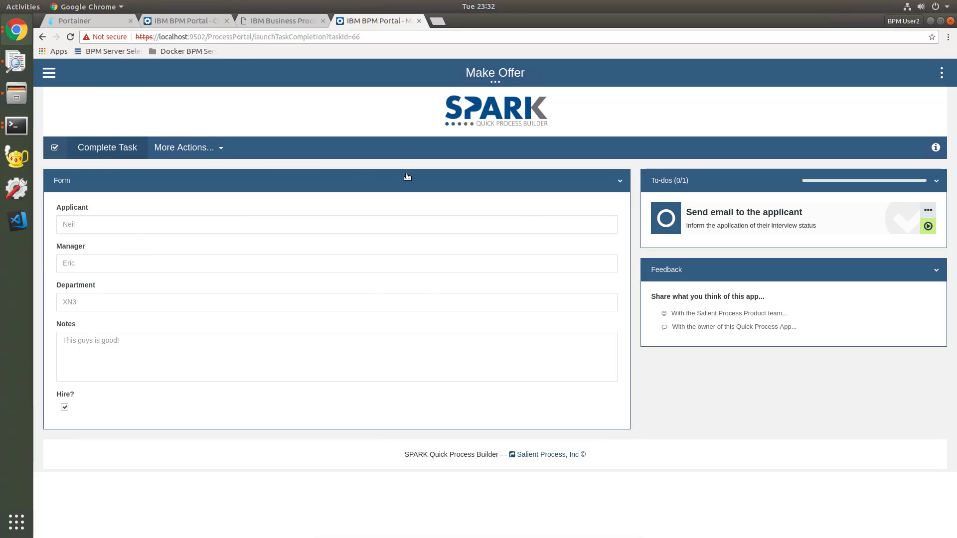
pyautogui.click(126, 149)
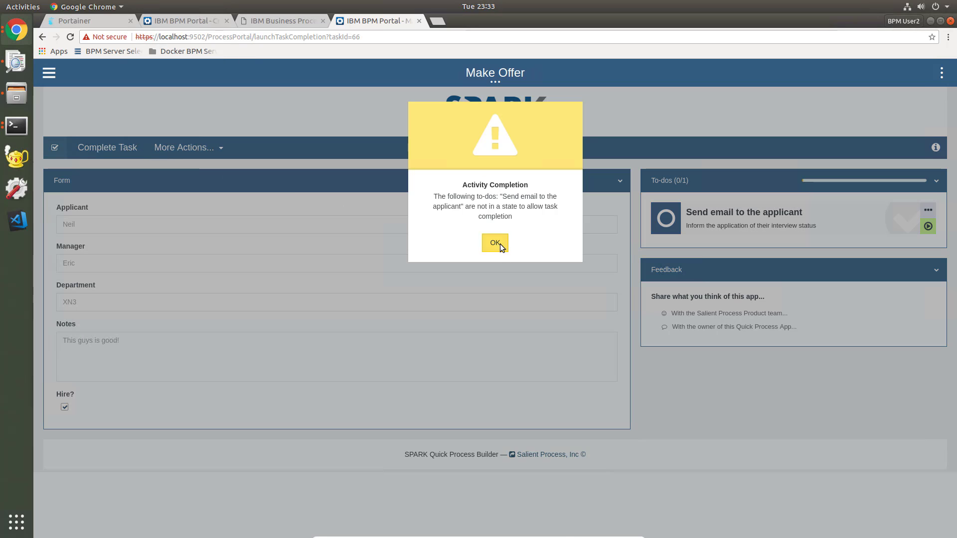
pyautogui.click(494, 244)
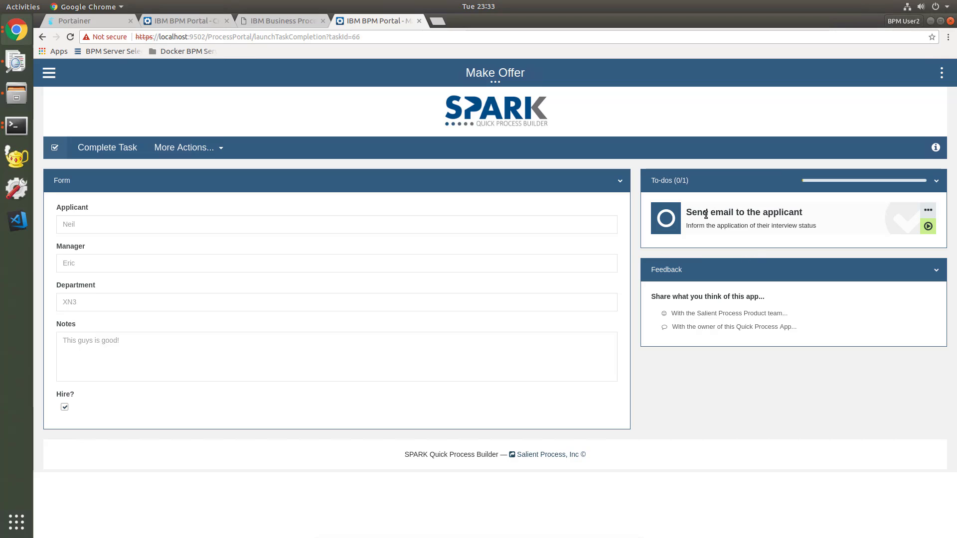
# Run the send-email to-do with placeholder addresses, subject and message, then close the failed form
pyautogui.click(929, 228)
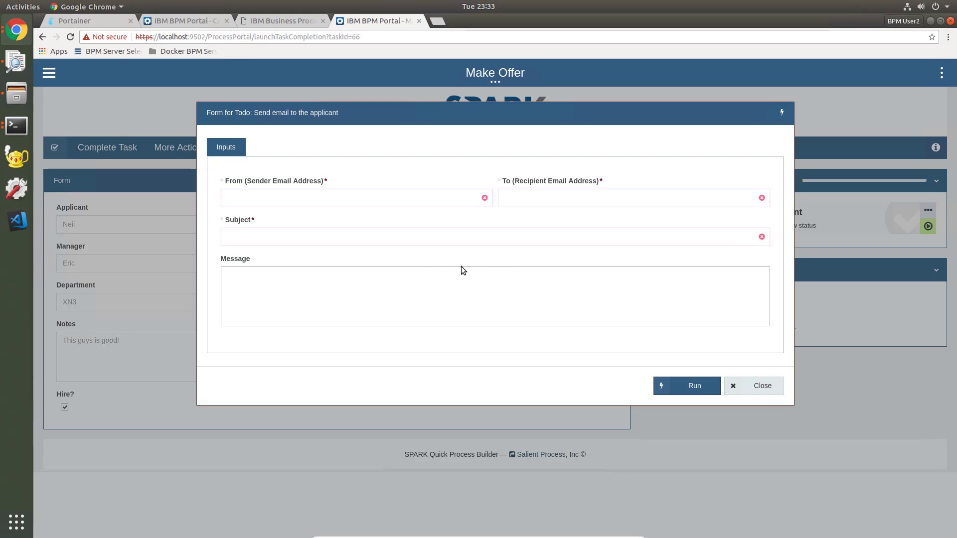
pyautogui.click(419, 199)
pyautogui.write('ee')
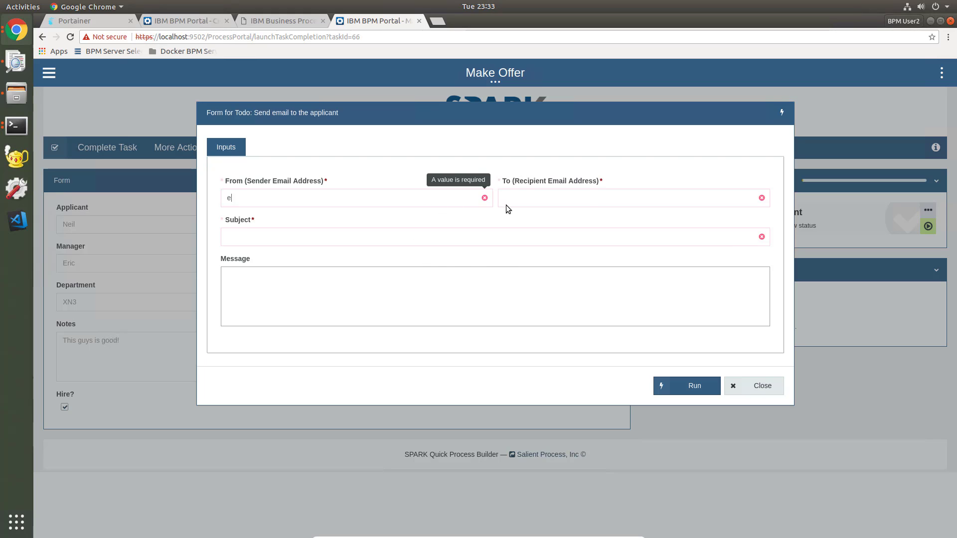
pyautogui.click(583, 195)
pyautogui.write('ee')
pyautogui.click(441, 230)
pyautogui.write('eee')
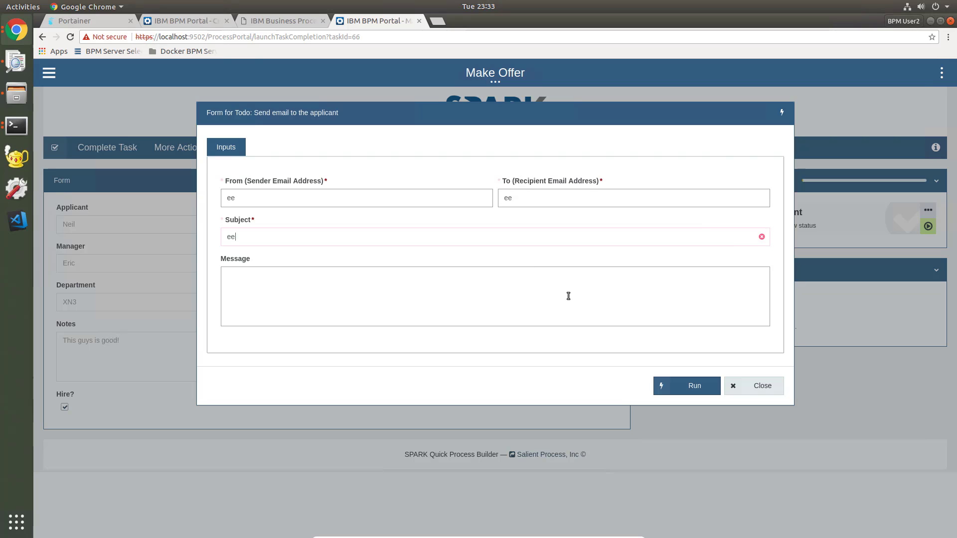
pyautogui.click(604, 314)
pyautogui.write('eee')
pyautogui.click(696, 391)
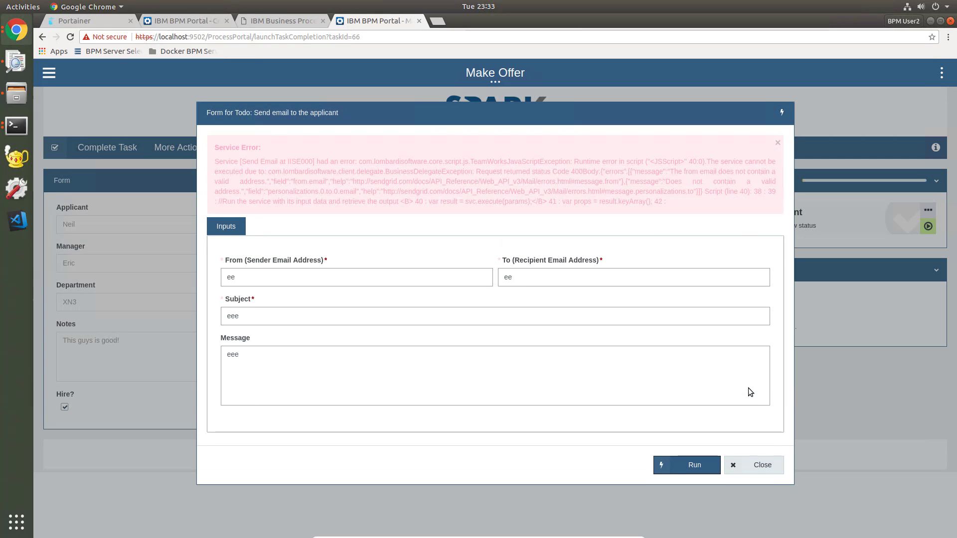
pyautogui.click(761, 473)
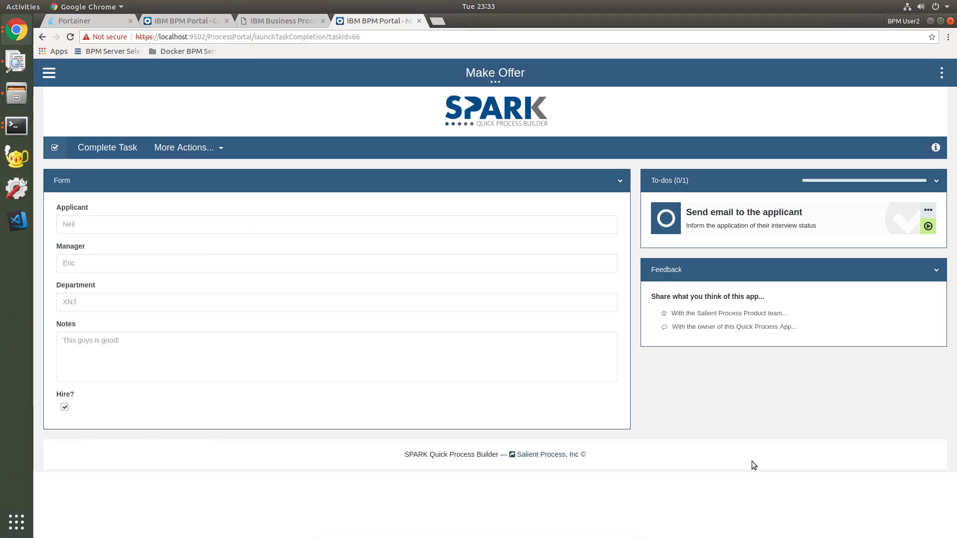
# Mark the send-email to-do as done and complete the Make Offer task
pyautogui.click(657, 214)
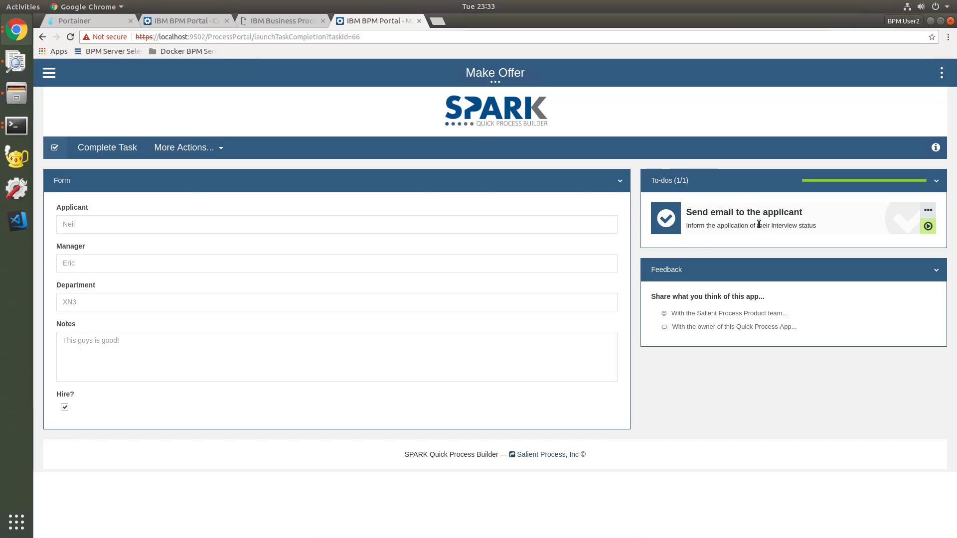
pyautogui.click(112, 151)
pyautogui.click(555, 232)
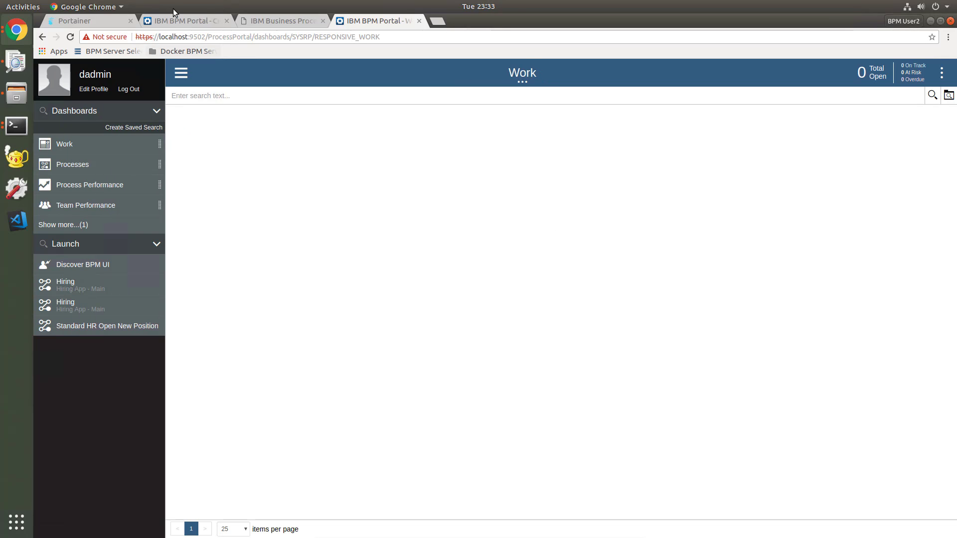
# Return to the Hiring wizard and step through Data, General and Process to Publish and Save
pyautogui.click(183, 22)
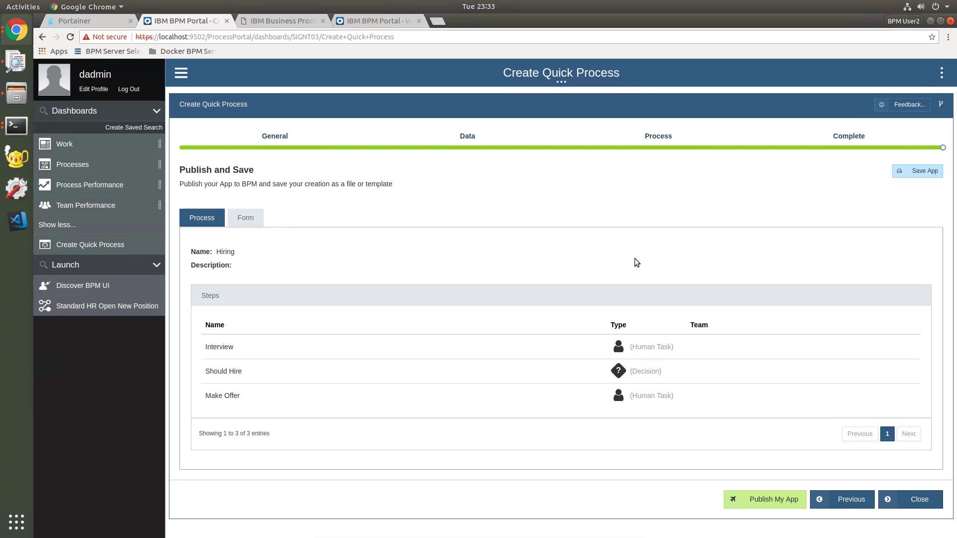
pyautogui.click(464, 140)
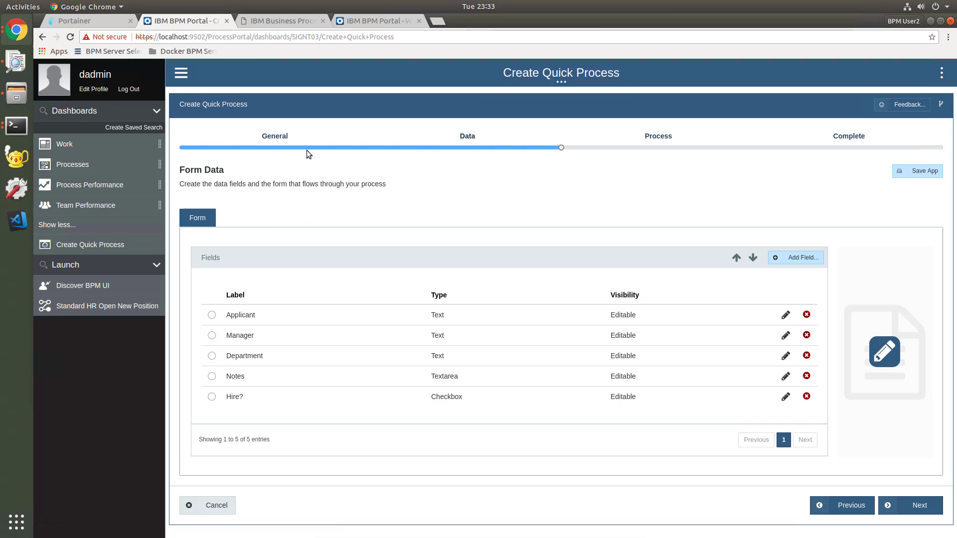
pyautogui.click(276, 140)
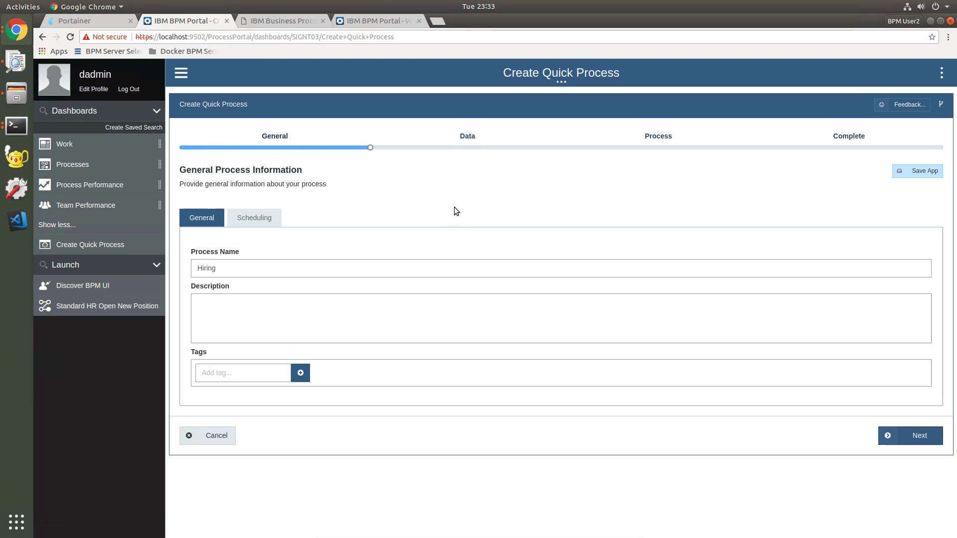
pyautogui.click(467, 139)
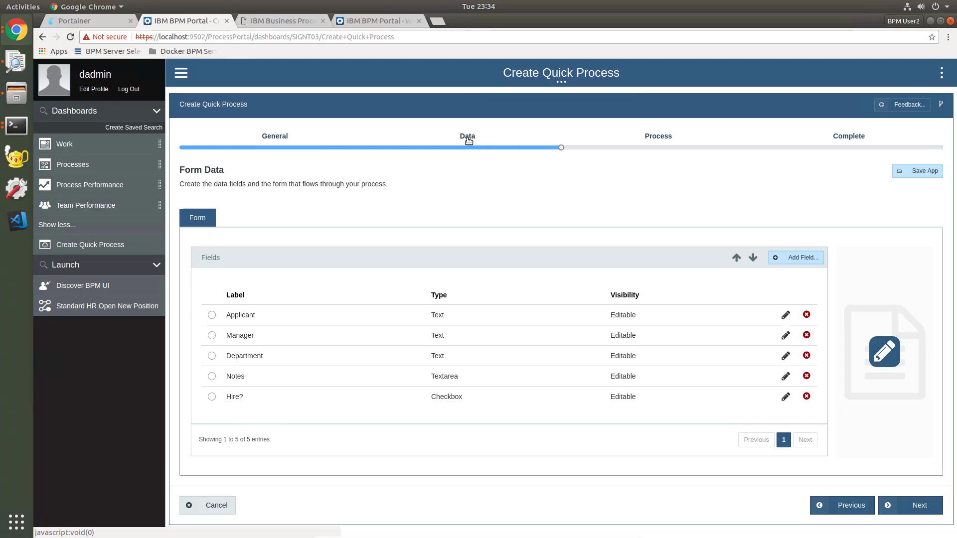
pyautogui.click(657, 136)
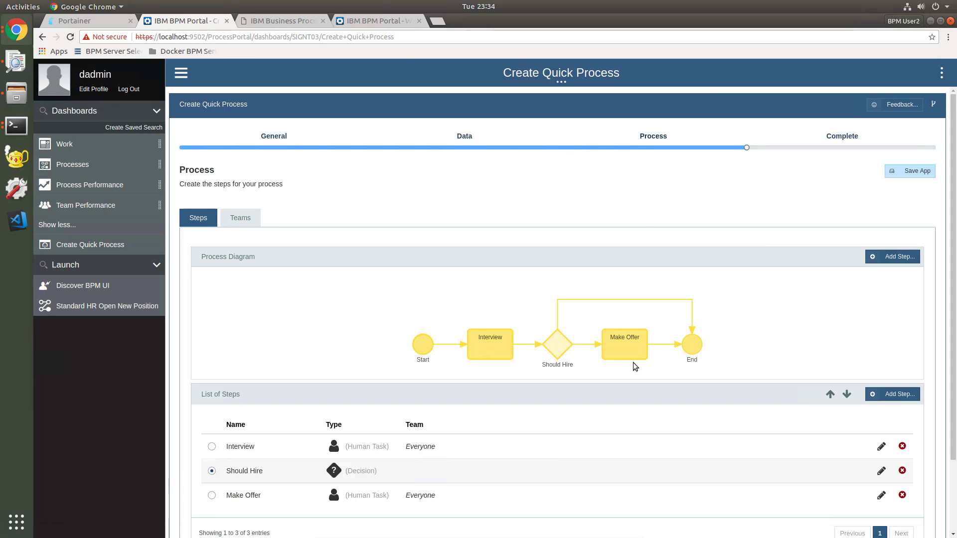
pyautogui.scroll(-1, 698, 407)
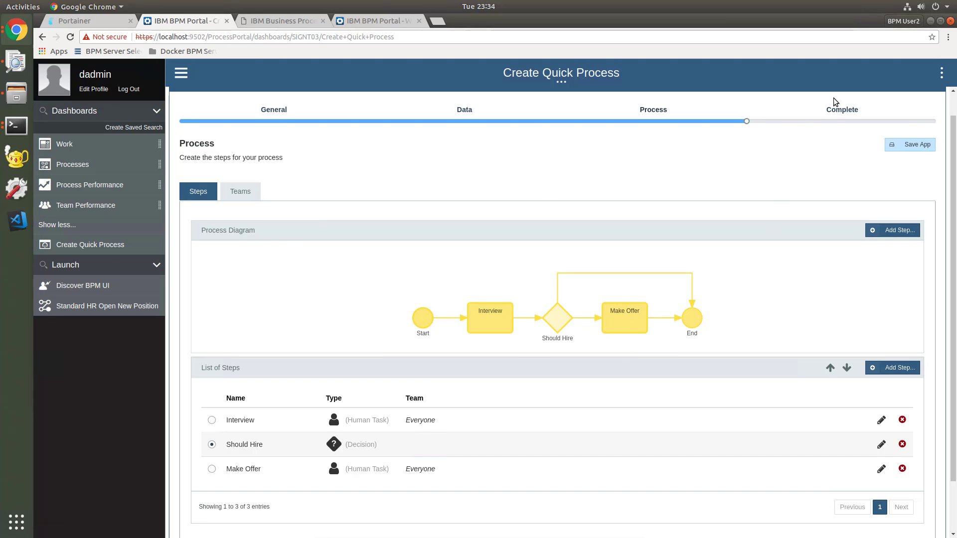
pyautogui.click(839, 112)
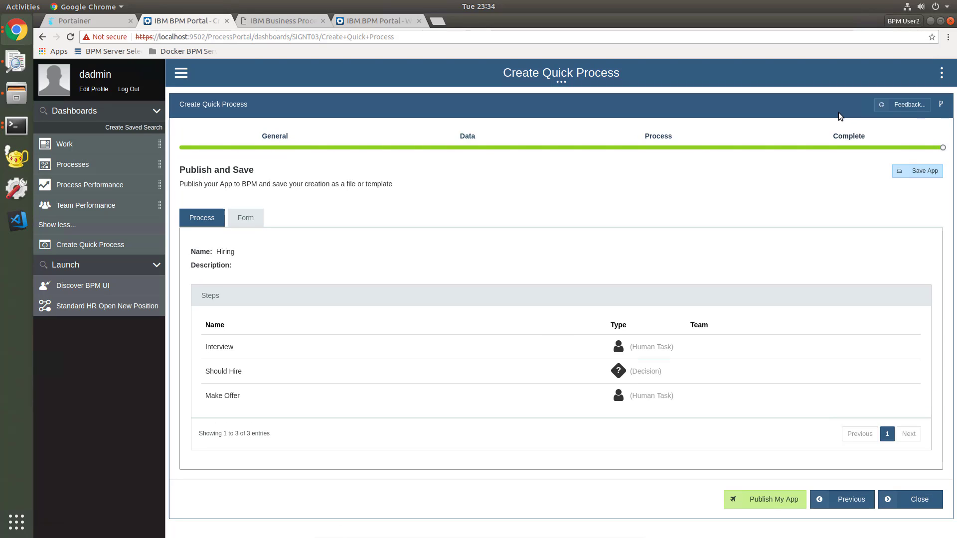